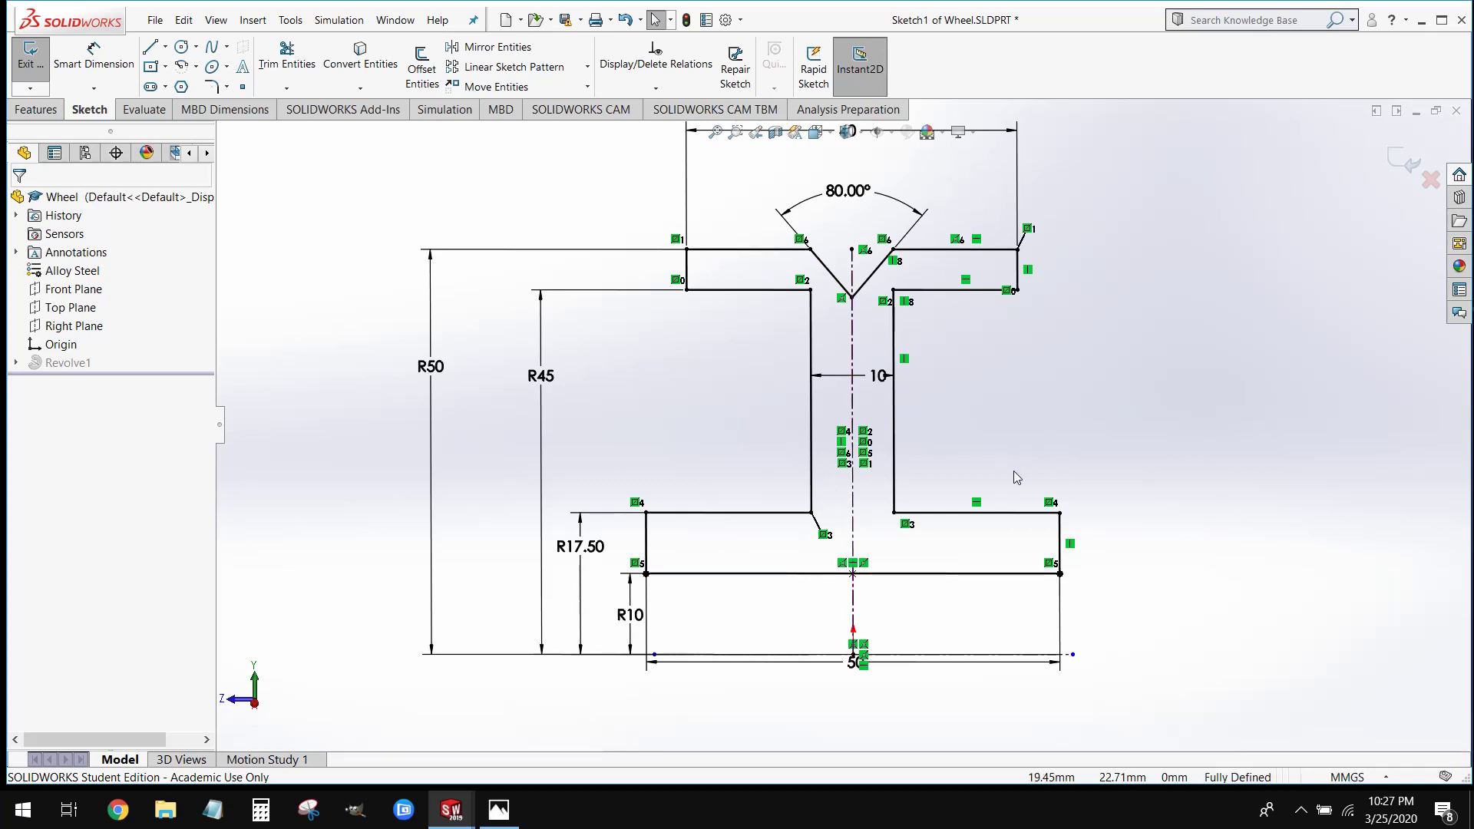
Exit the finished wheel sketch, inspect the revolved wheel in 3D and minimize its document window
{"action": "key", "text": "f"}
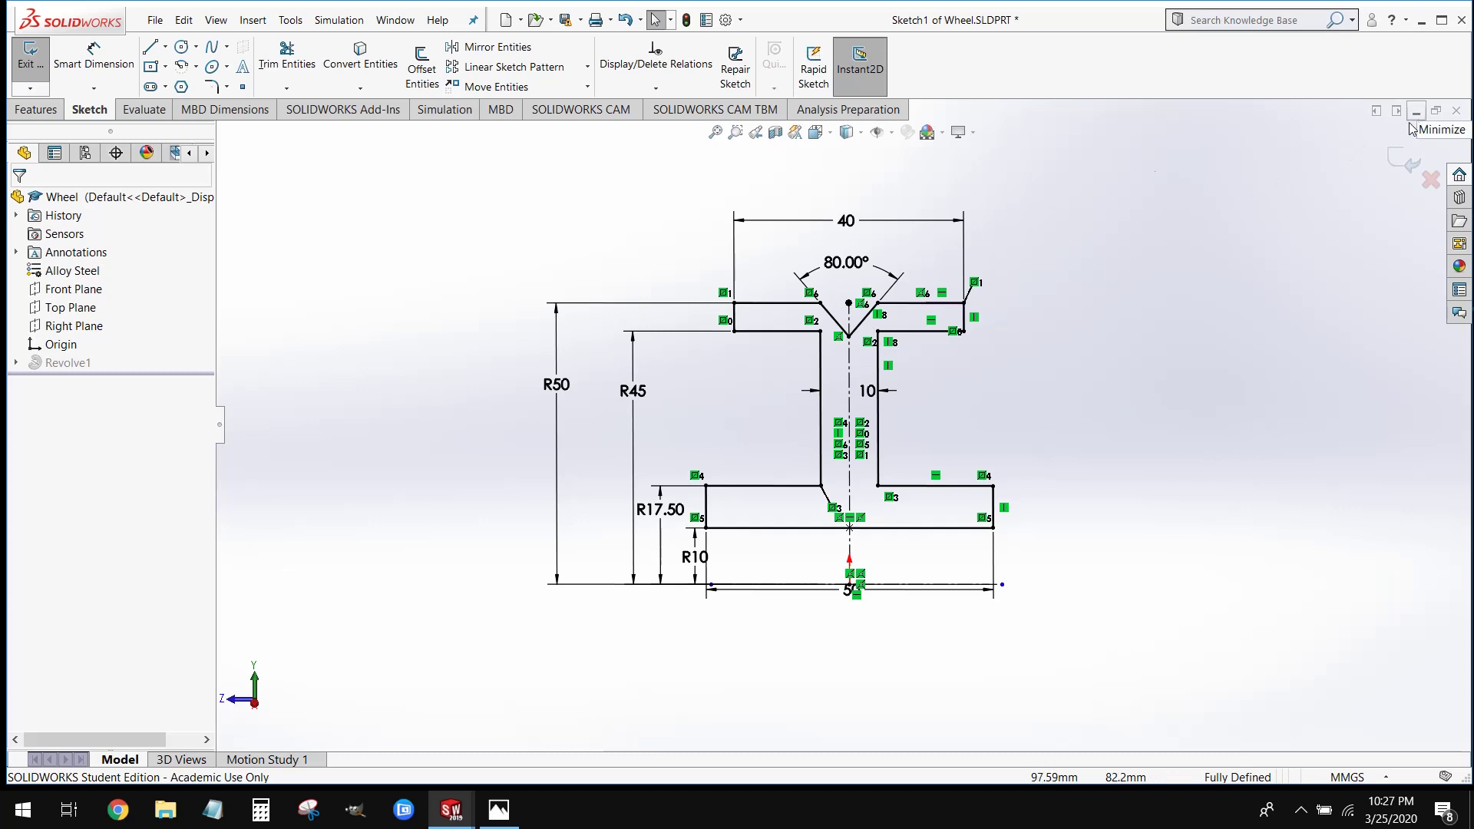
{"action": "left_click", "coordinate": [30, 57]}
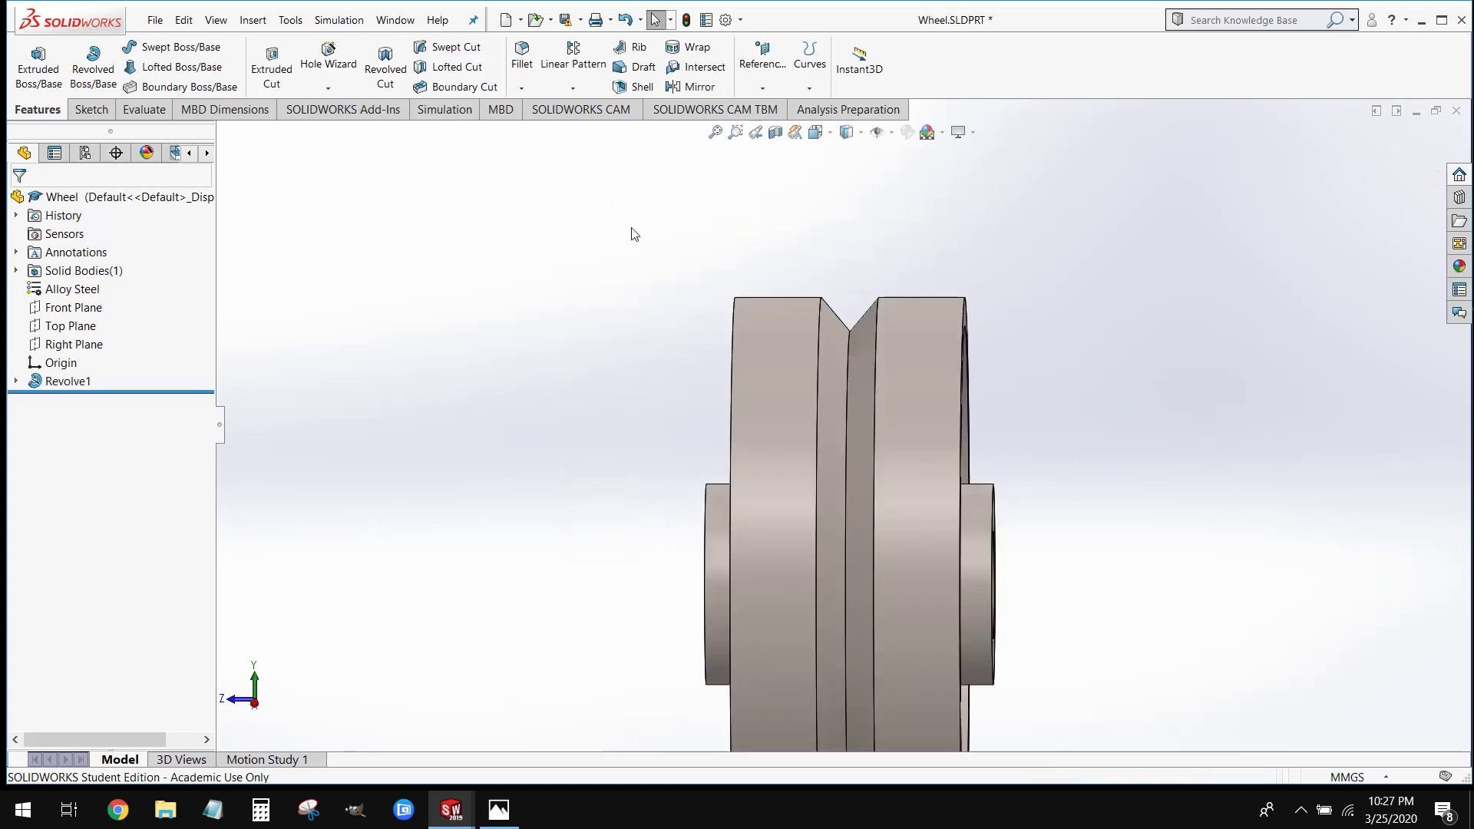
{"action": "middle_click_drag", "start_coordinate": [1054, 416], "coordinate": [1122, 484]}
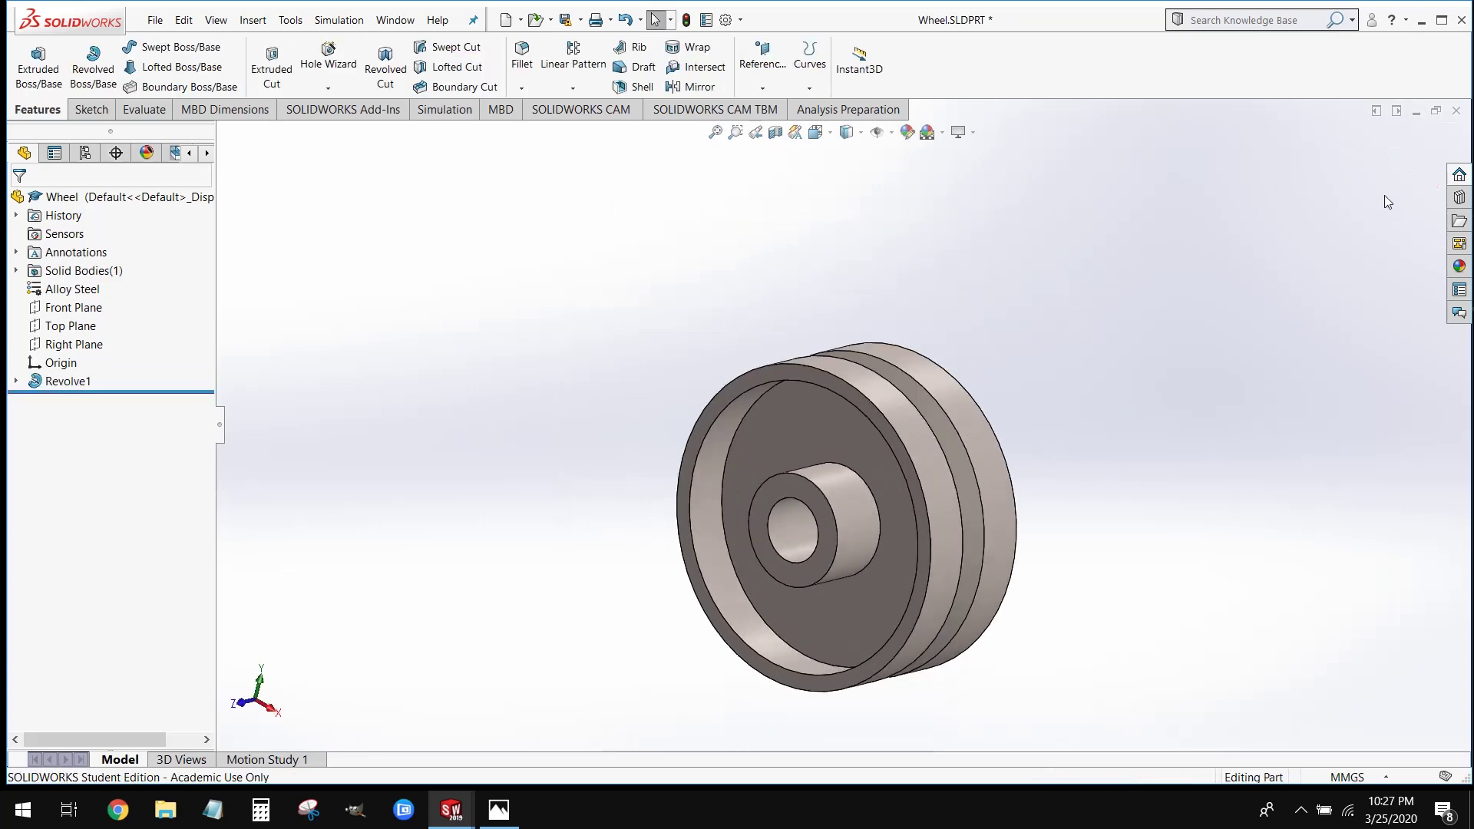
{"action": "left_click", "coordinate": [1419, 115]}
{"action": "left_click", "coordinate": [230, 117]}
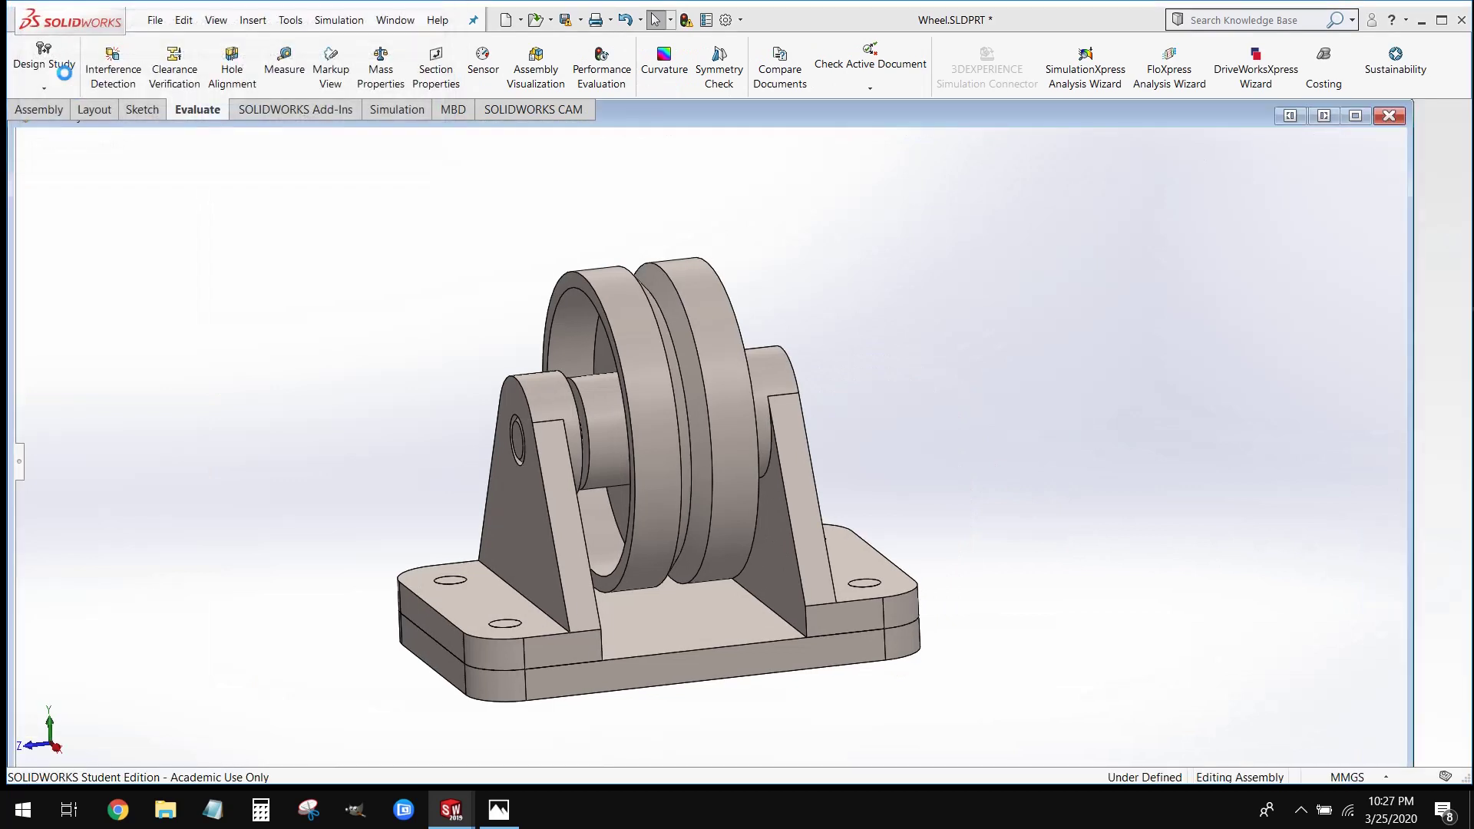
Create a new part document and set its units to MMGS (millimeter, gram, second)
{"action": "left_click", "coordinate": [154, 20]}
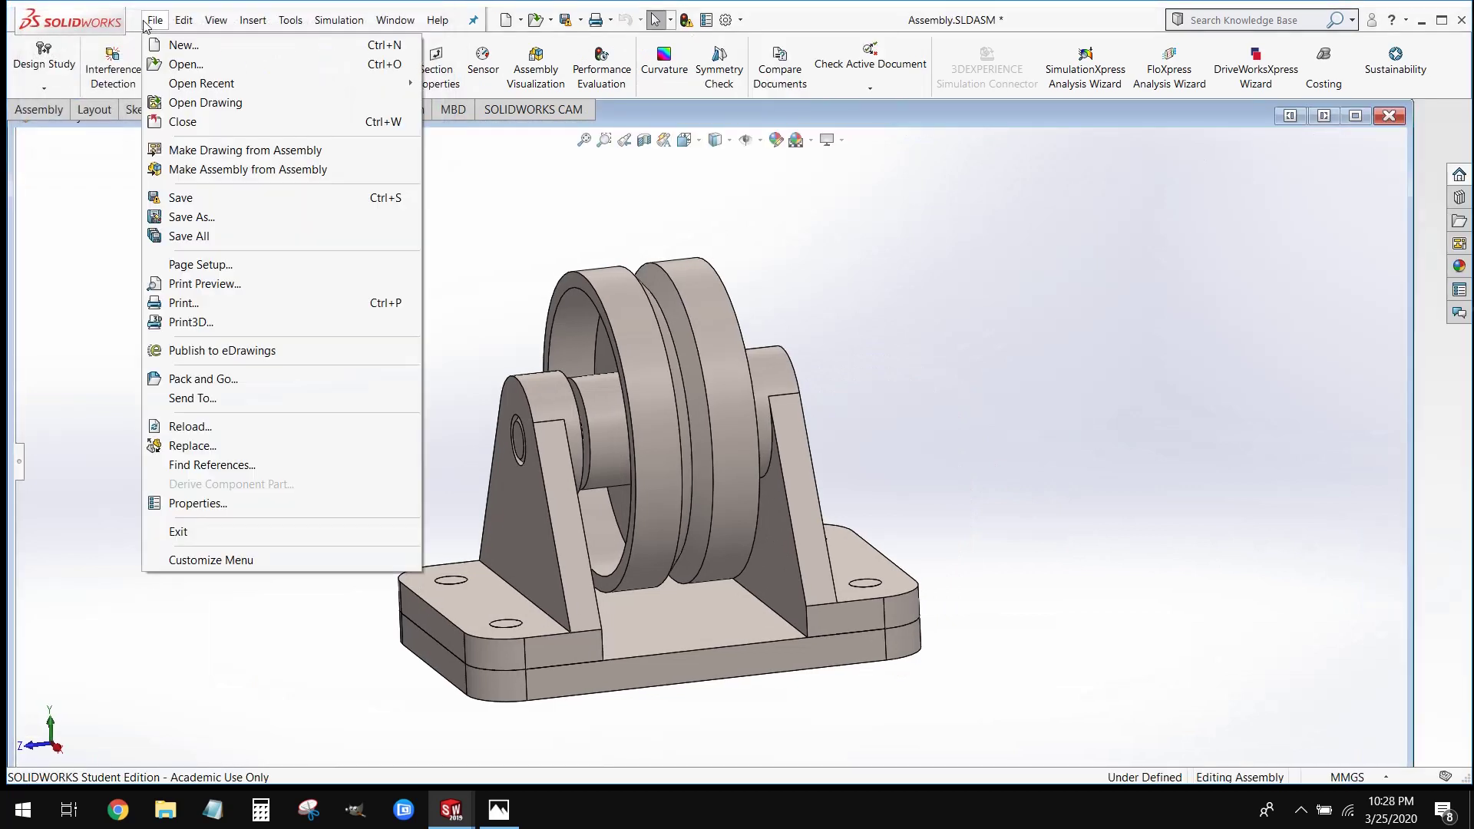
{"action": "left_click", "coordinate": [180, 48]}
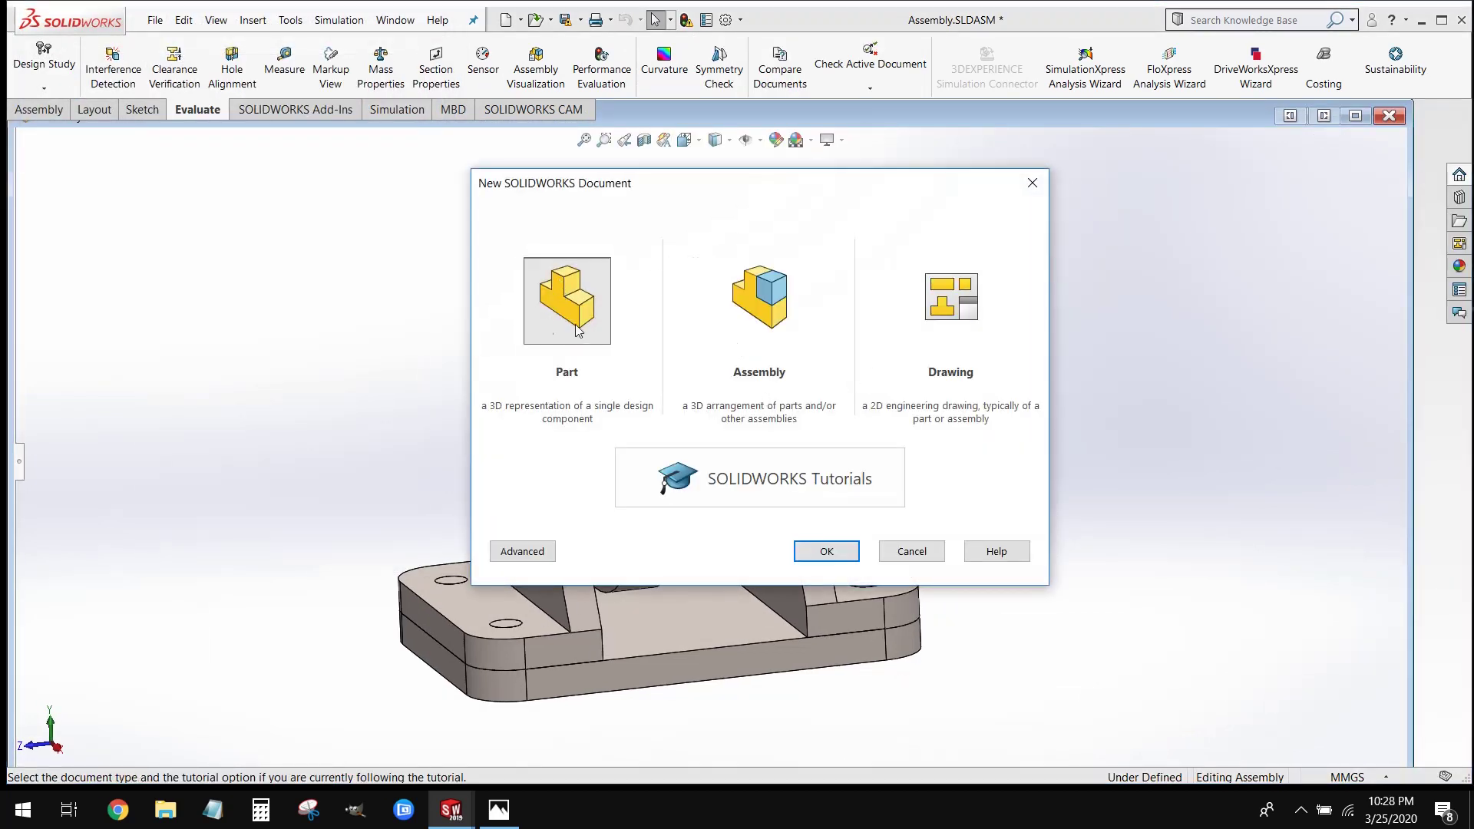
{"action": "left_click", "coordinate": [828, 552]}
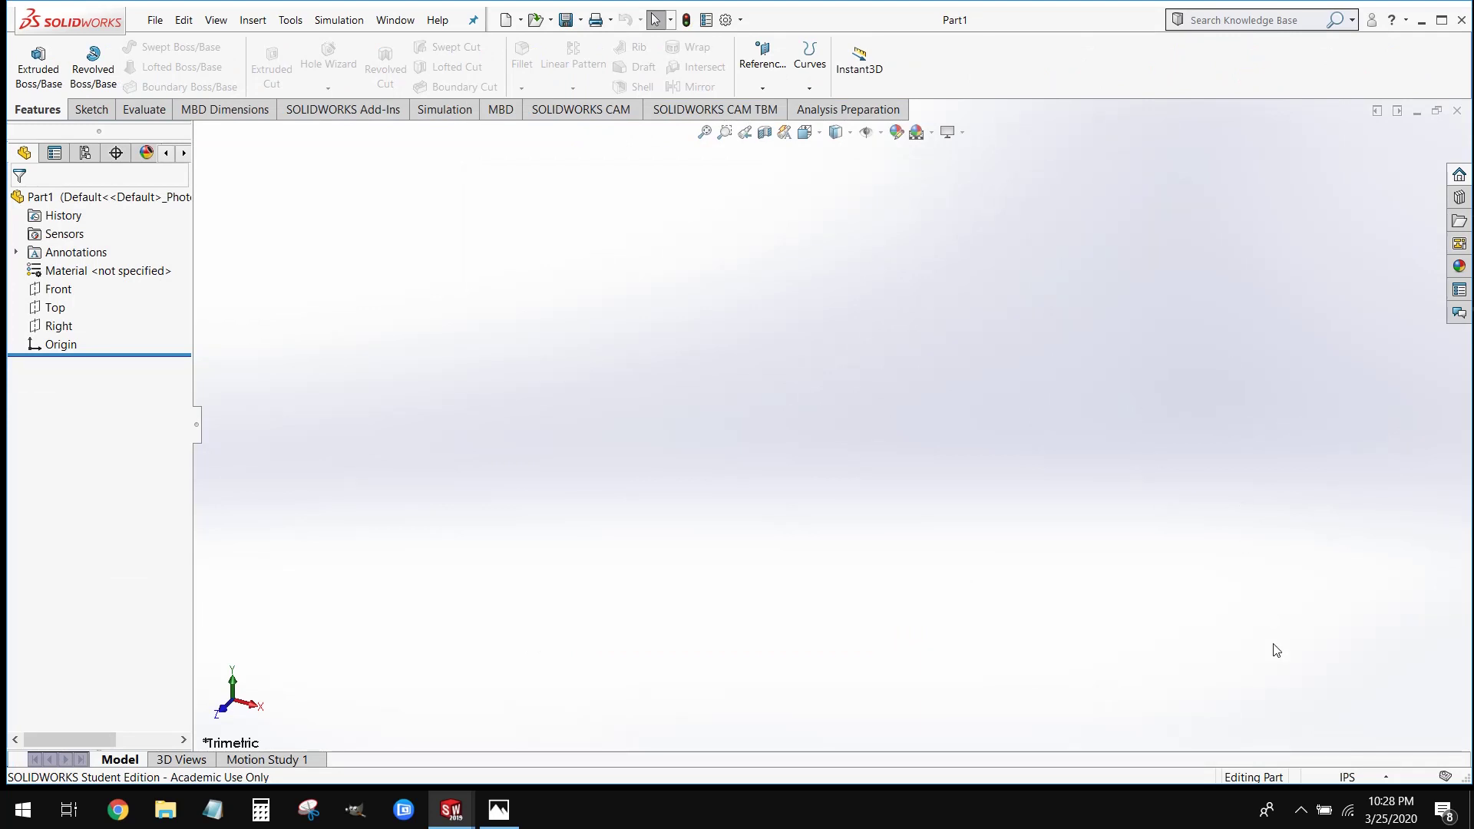
{"action": "left_click", "coordinate": [1359, 778]}
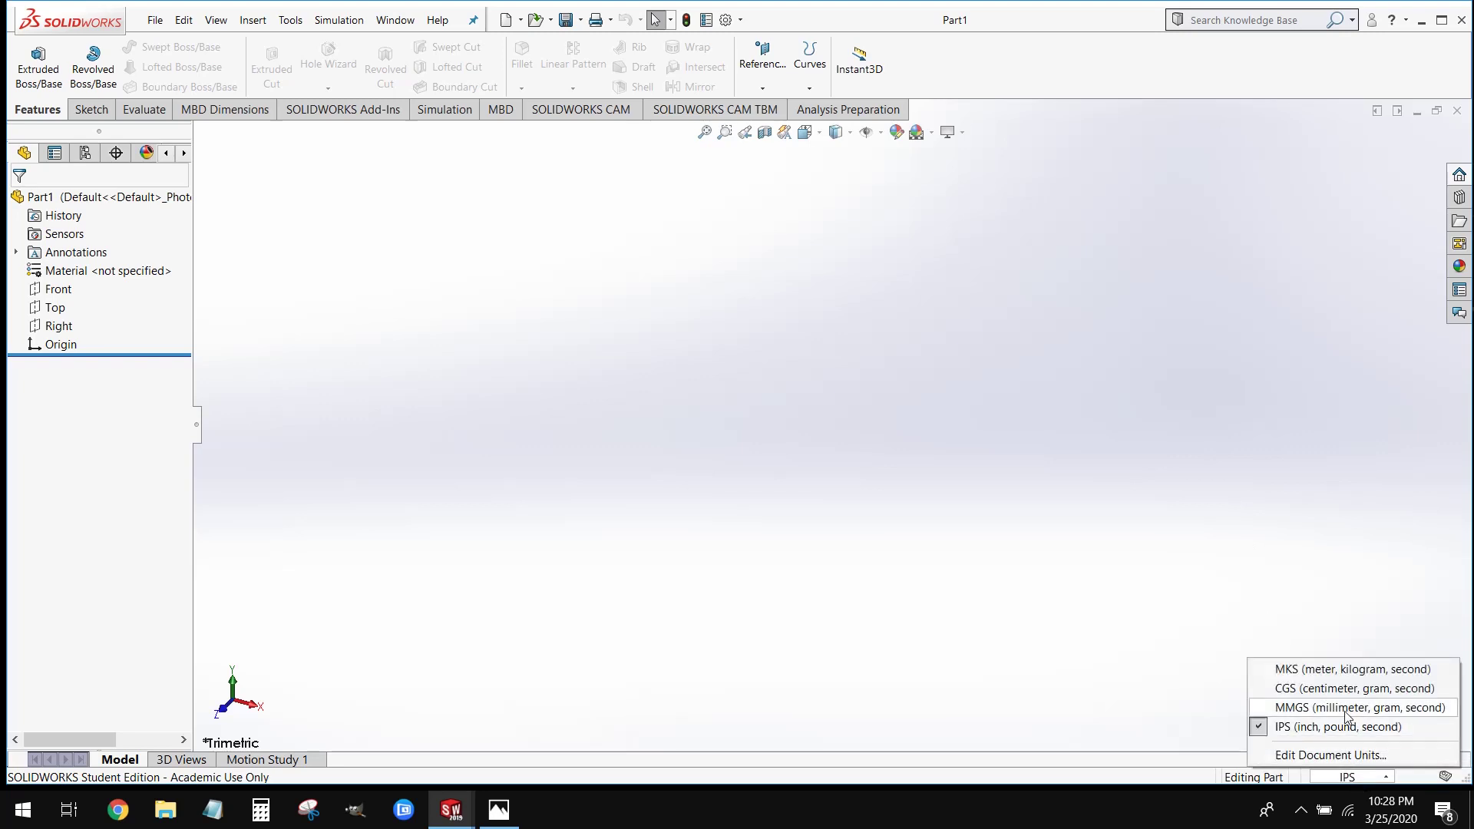
{"action": "left_click", "coordinate": [1297, 714]}
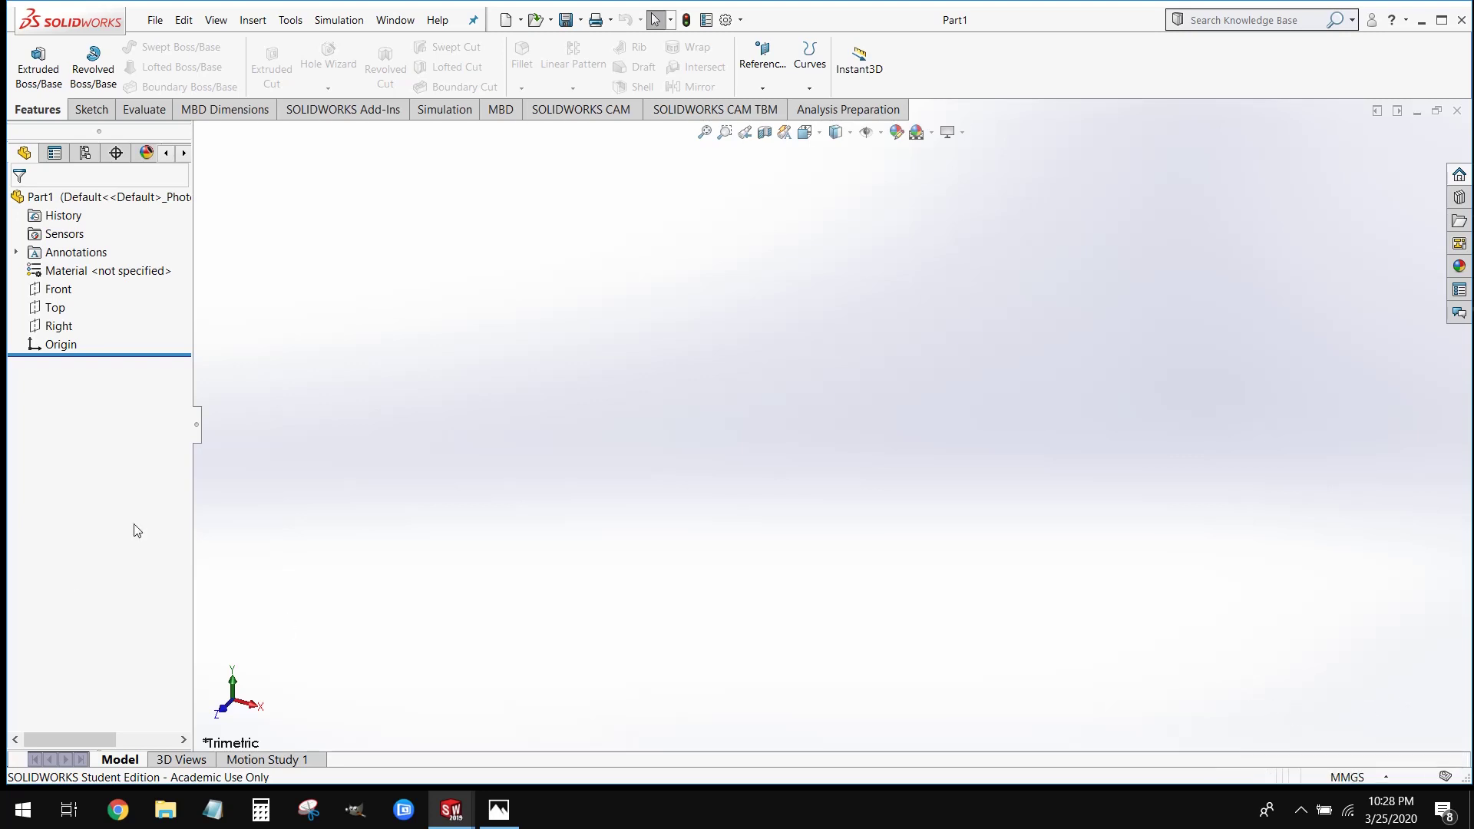
Start a sketch on the Front plane and draw a vertical line about 94 mm long upward from the origin
{"action": "left_click", "coordinate": [62, 295]}
{"action": "left_click", "coordinate": [74, 268]}
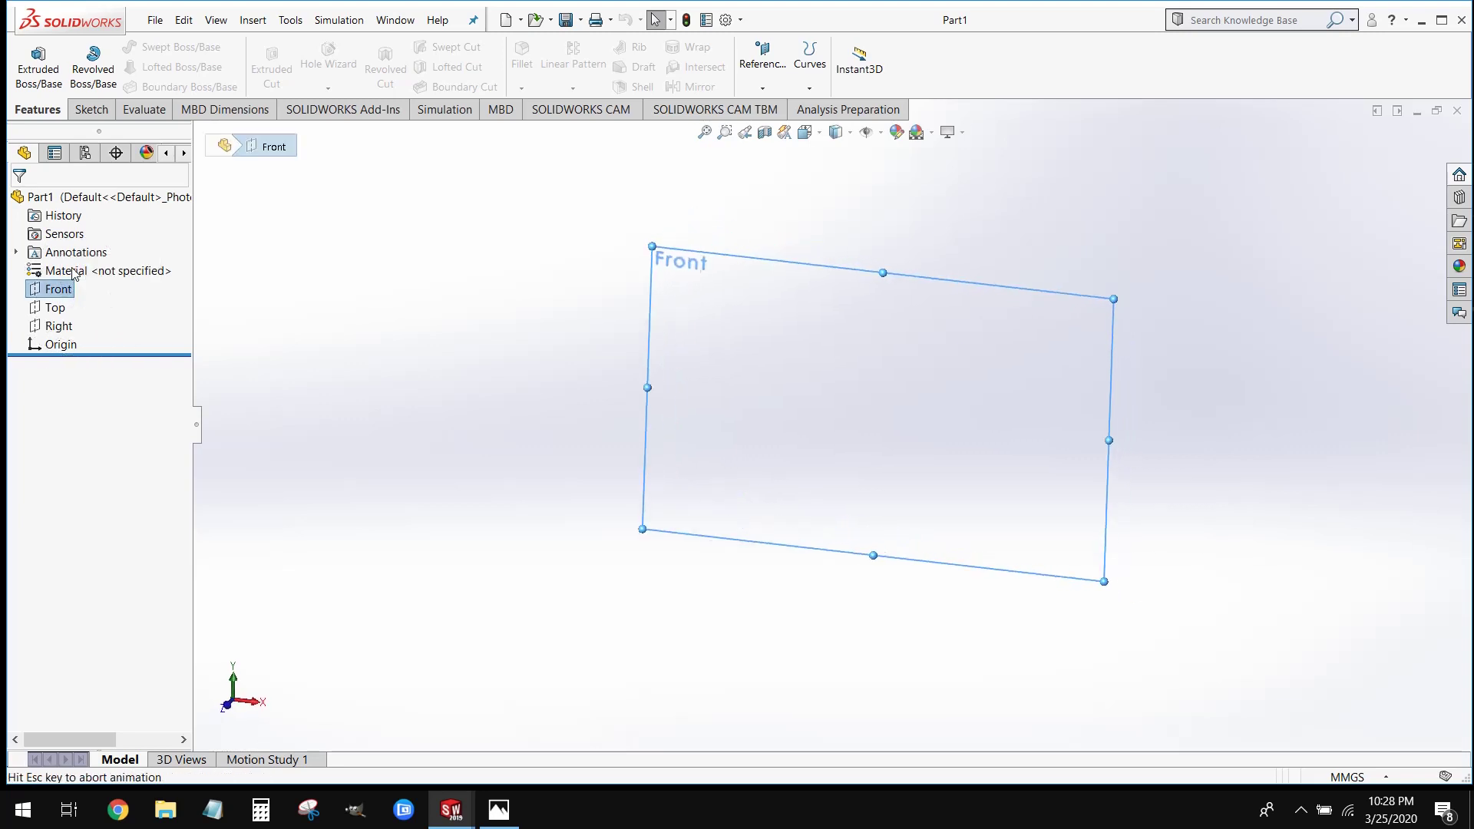
{"action": "left_click", "coordinate": [361, 254]}
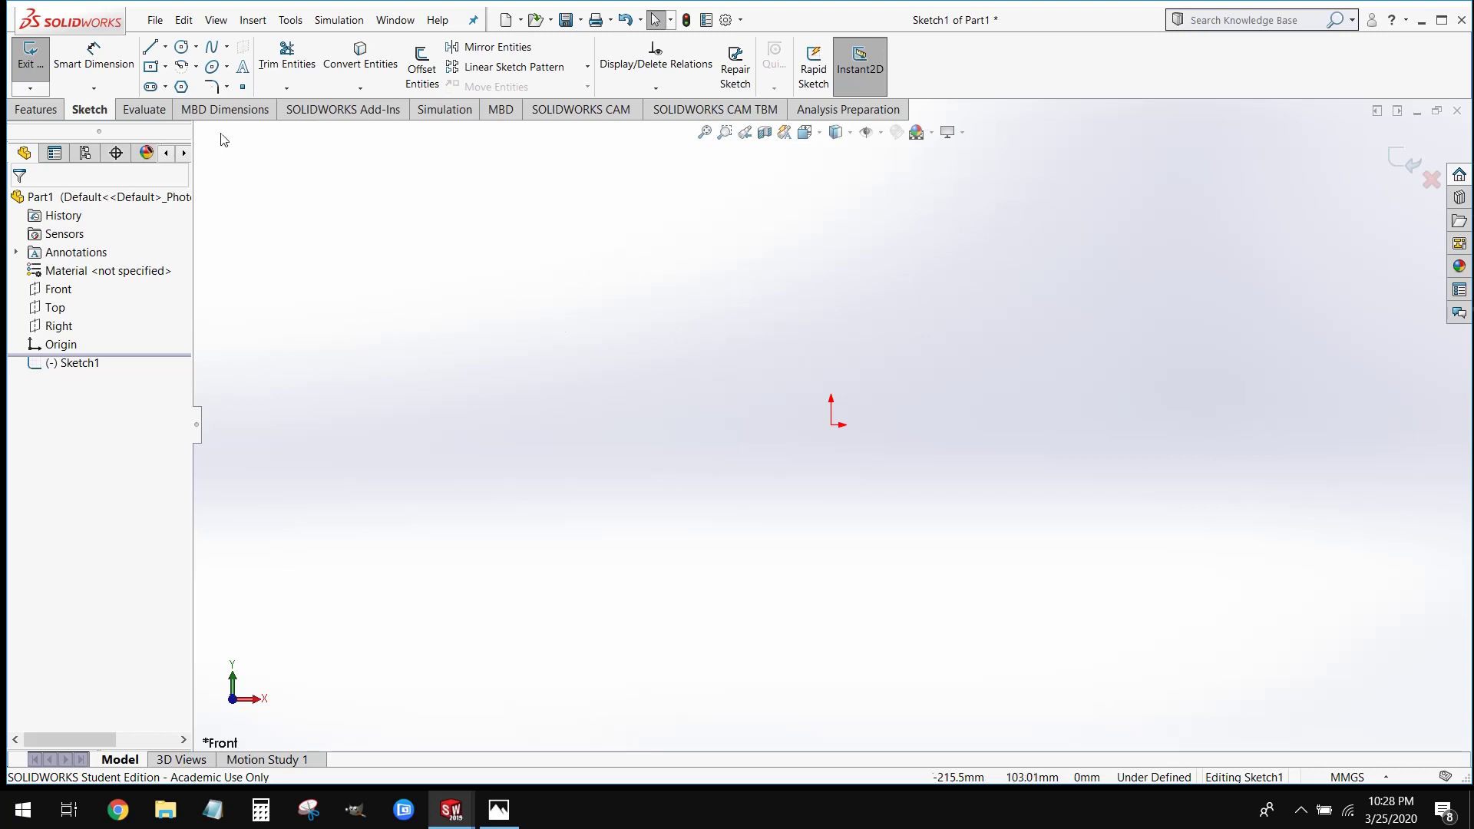
{"action": "left_click", "coordinate": [151, 48]}
{"action": "left_click", "coordinate": [832, 424]}
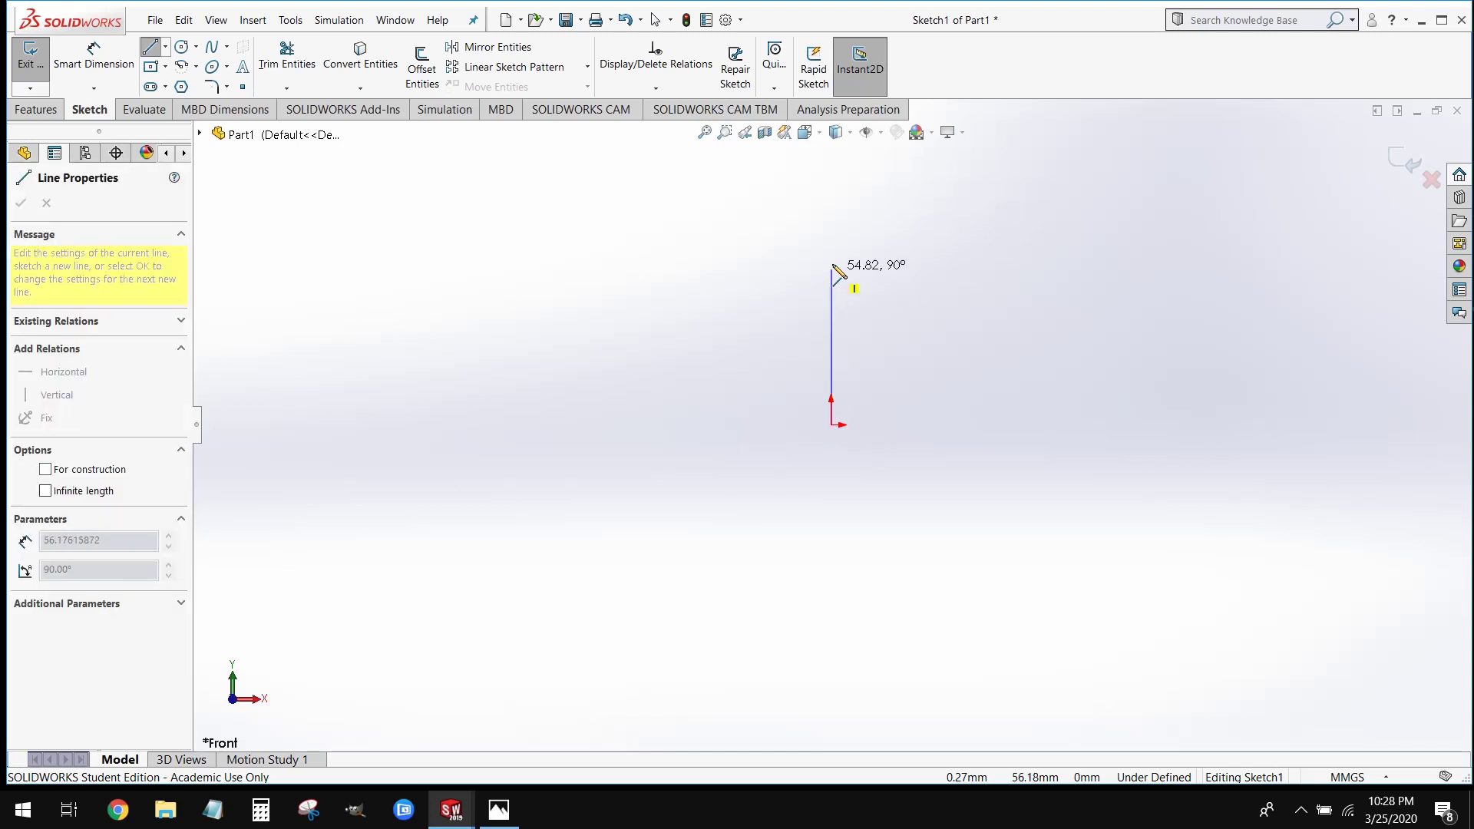
{"action": "left_click", "coordinate": [831, 161]}
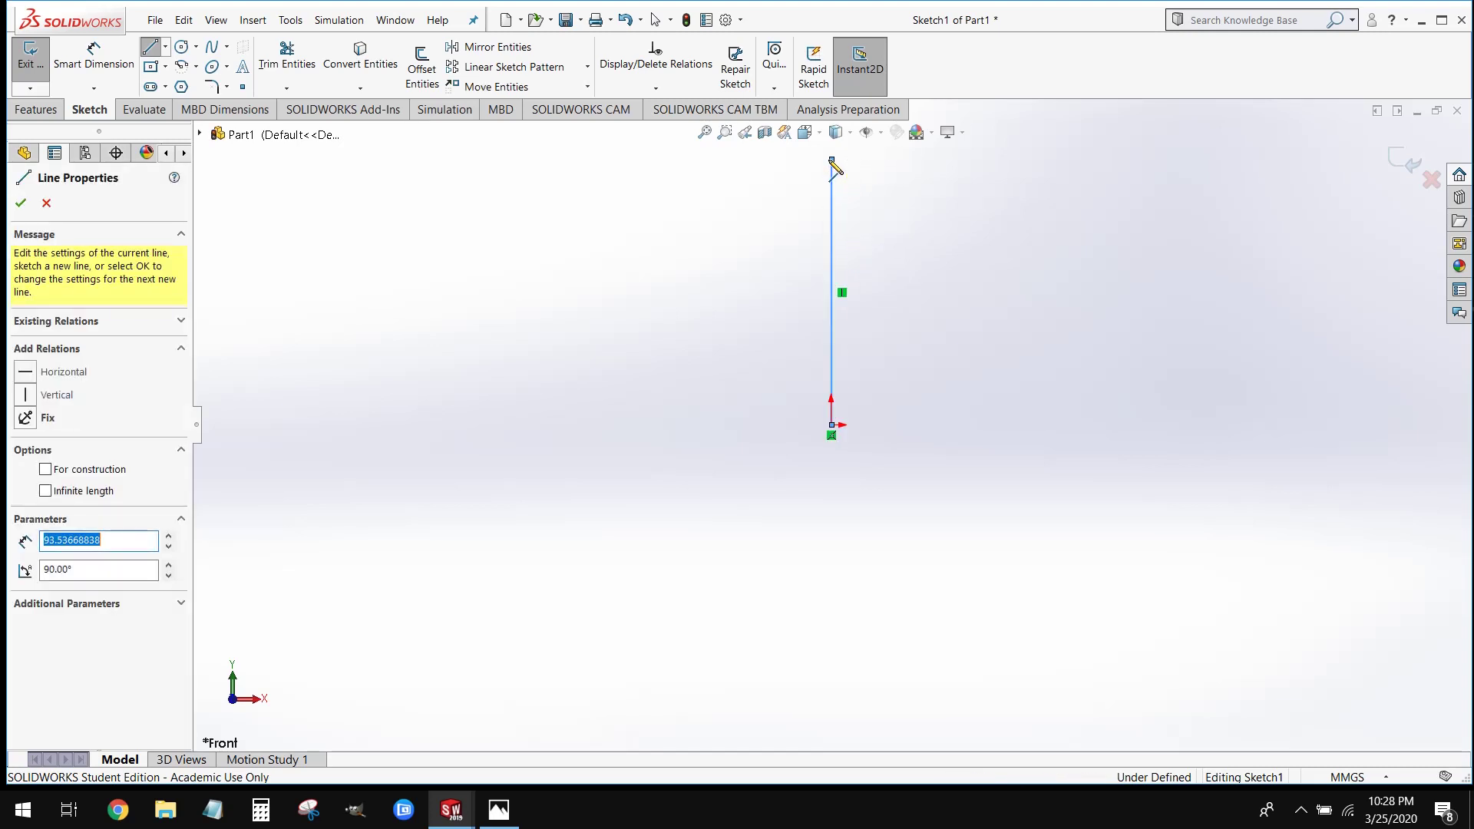
{"action": "key", "text": "Escape"}
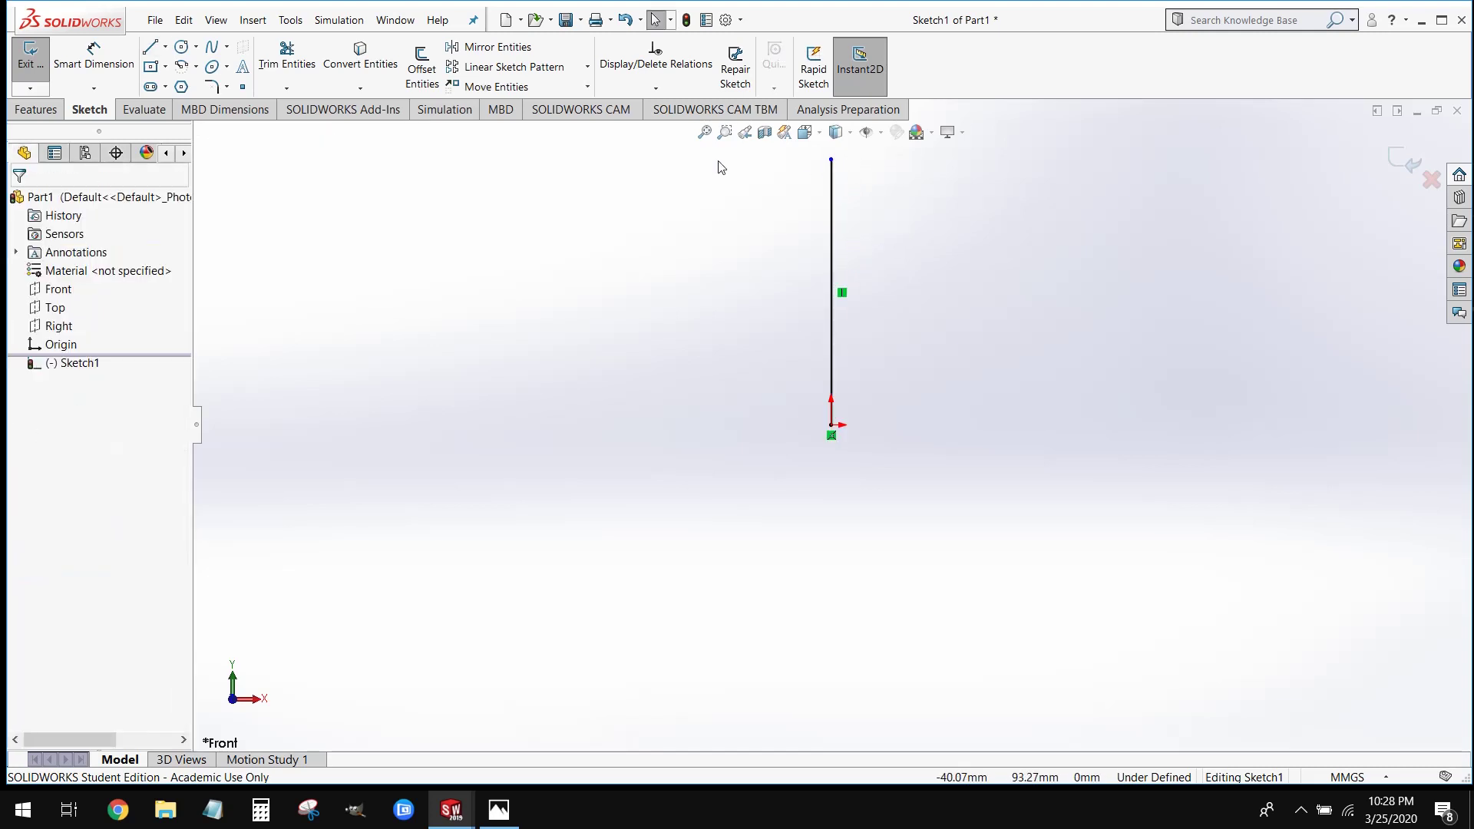
Draw a horizontal line about 138 mm long leftward from the origin and stretch the vertical line to about 110 mm
{"action": "left_click", "coordinate": [151, 48]}
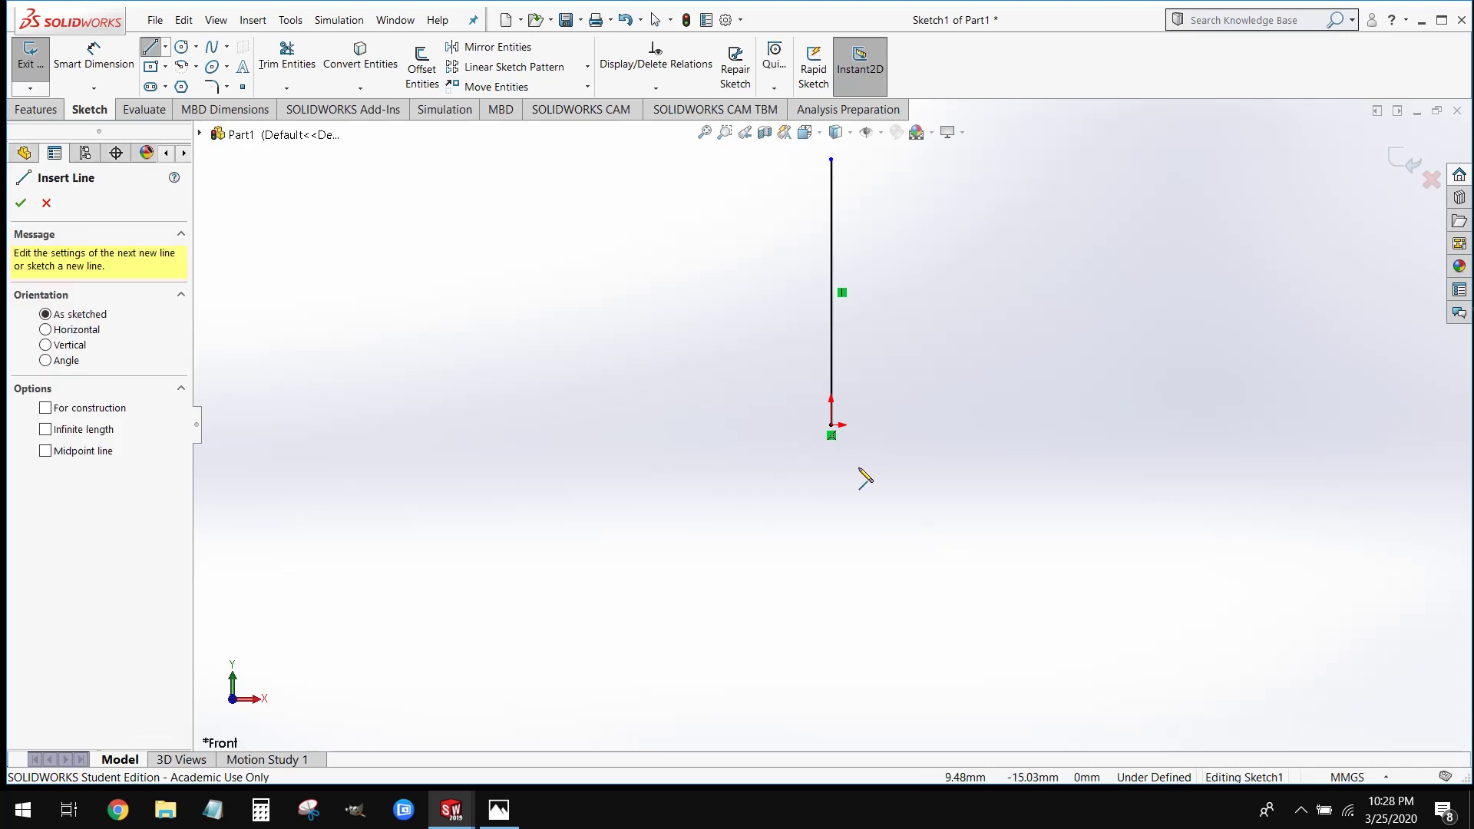
{"action": "left_click", "coordinate": [831, 424]}
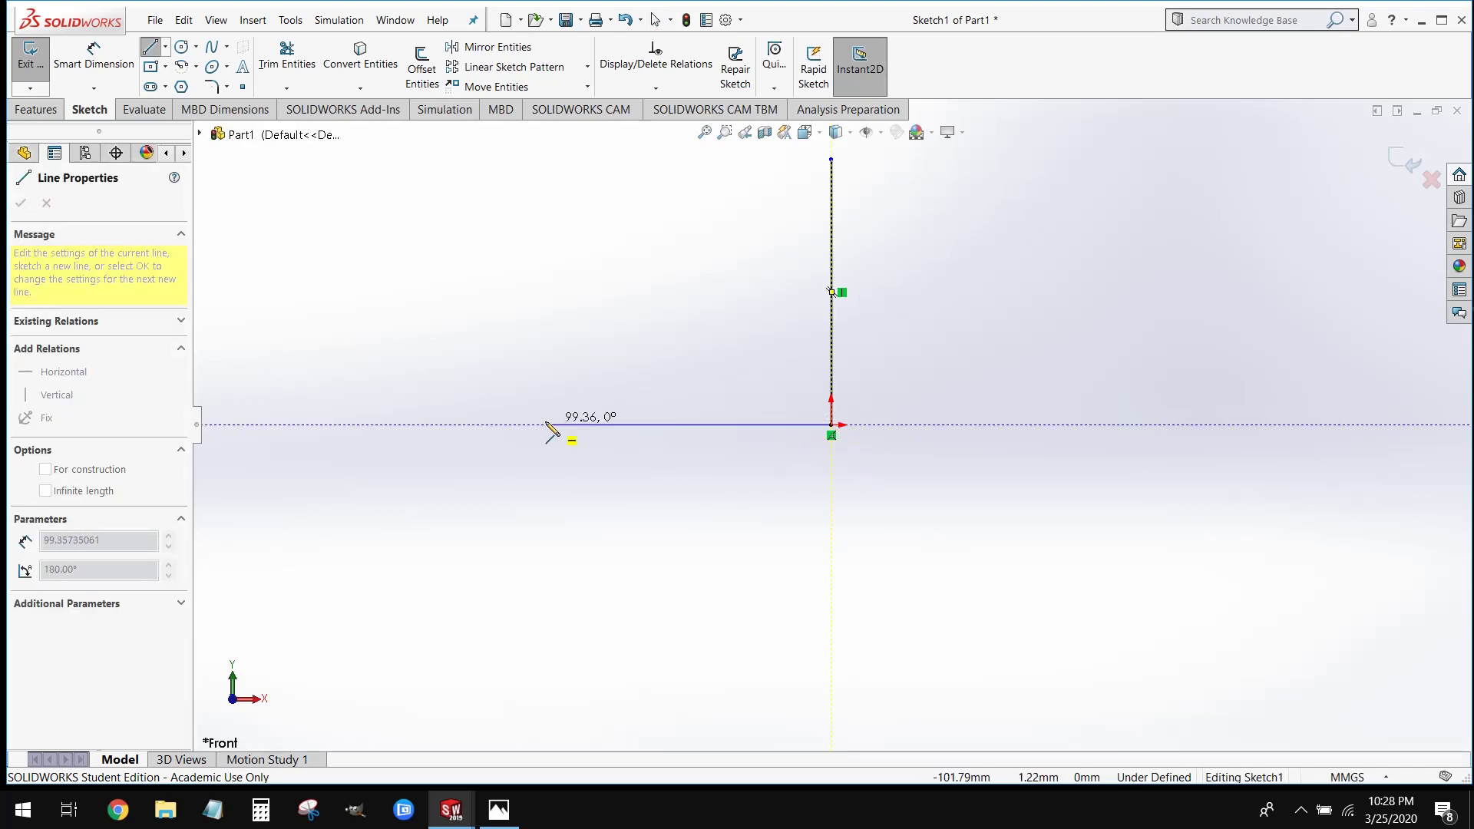
{"action": "left_click", "coordinate": [440, 424]}
{"action": "key", "text": "Escape"}
{"action": "key", "text": "Escape"}
{"action": "scroll", "coordinate": [821, 223], "scroll_direction": "down", "scroll_amount": 2}
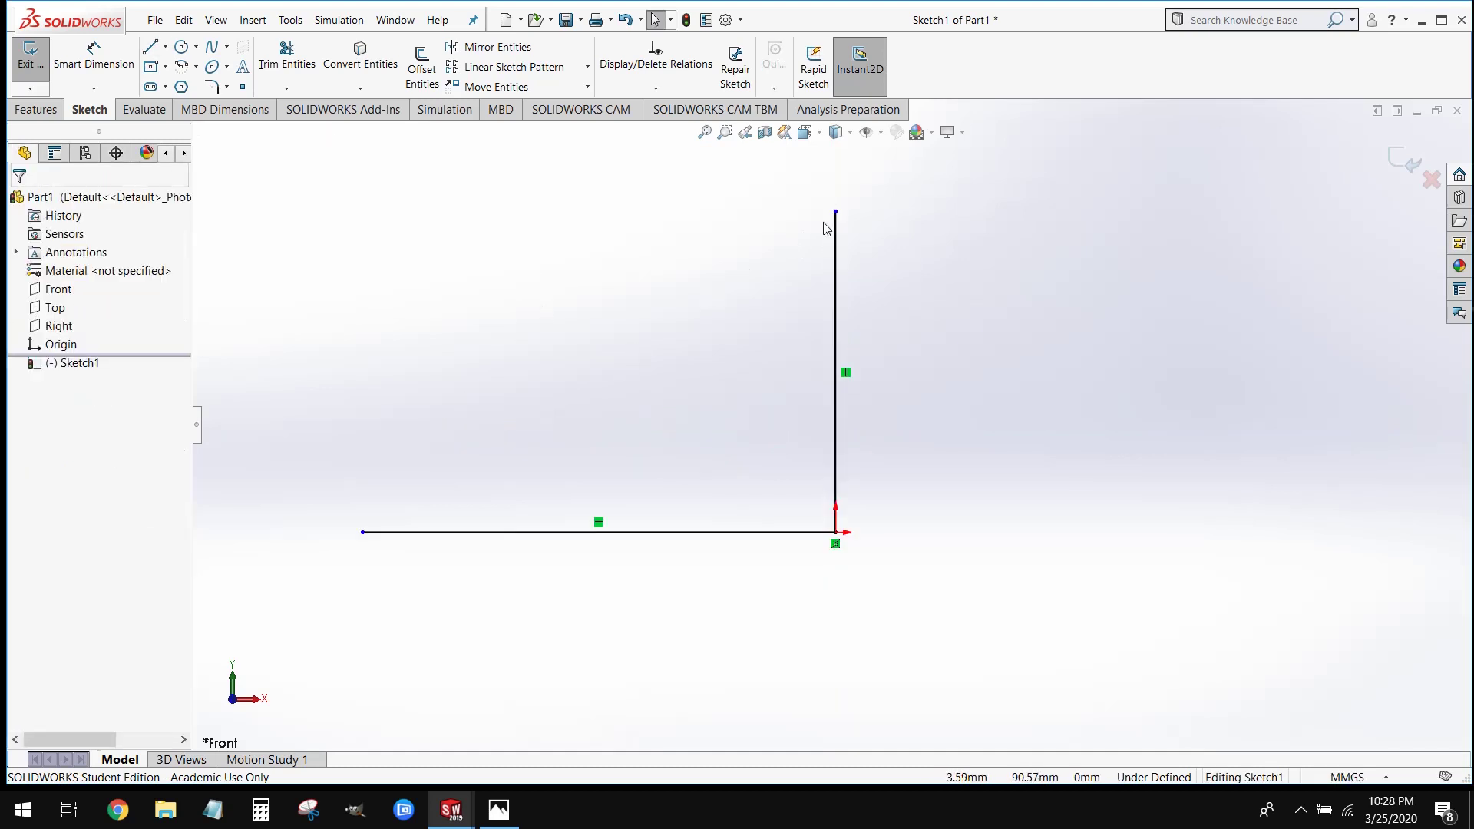
{"action": "left_click_drag", "start_coordinate": [836, 212], "coordinate": [836, 156]}
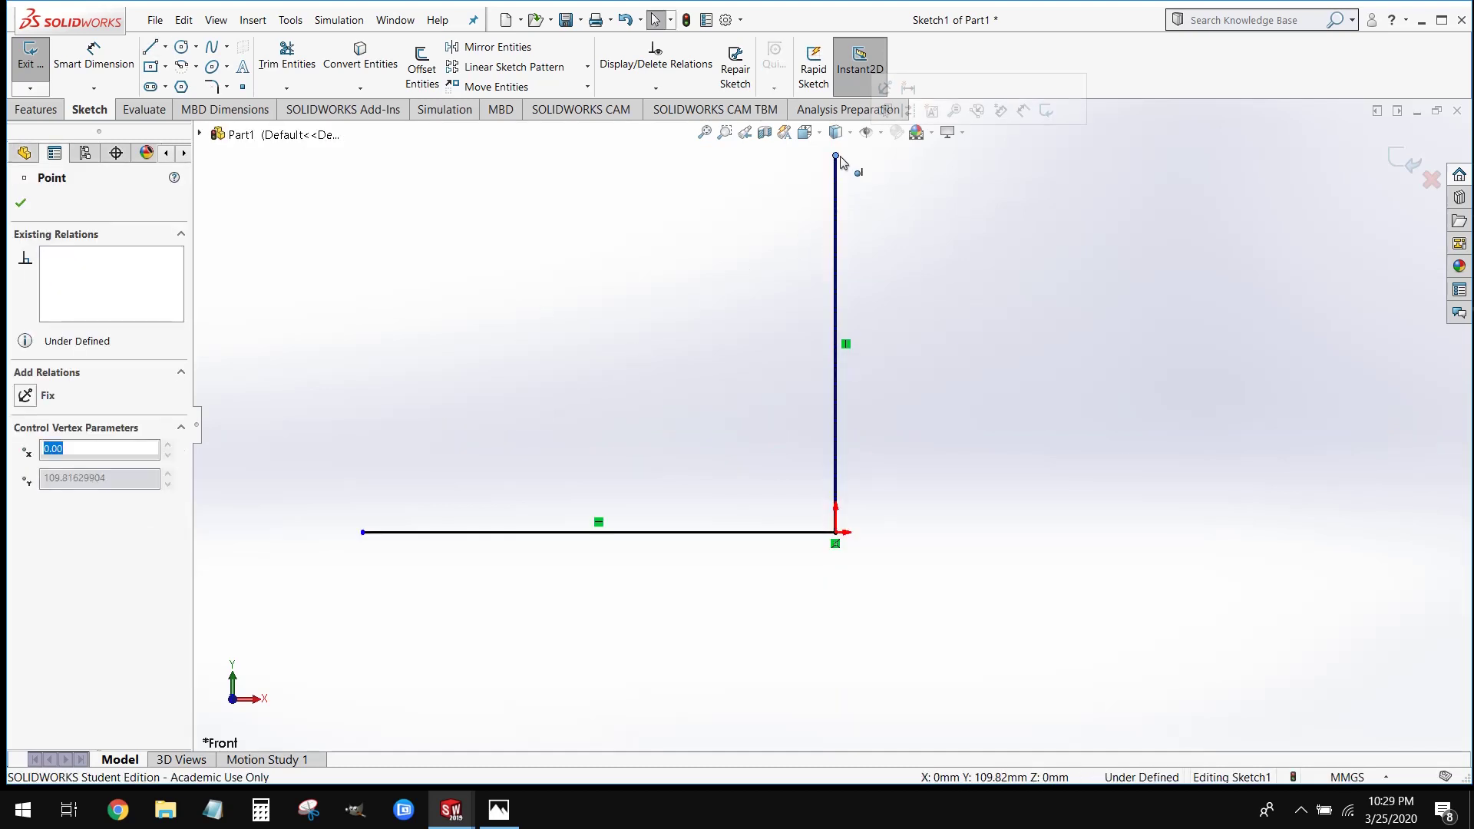
{"action": "left_click", "coordinate": [675, 362]}
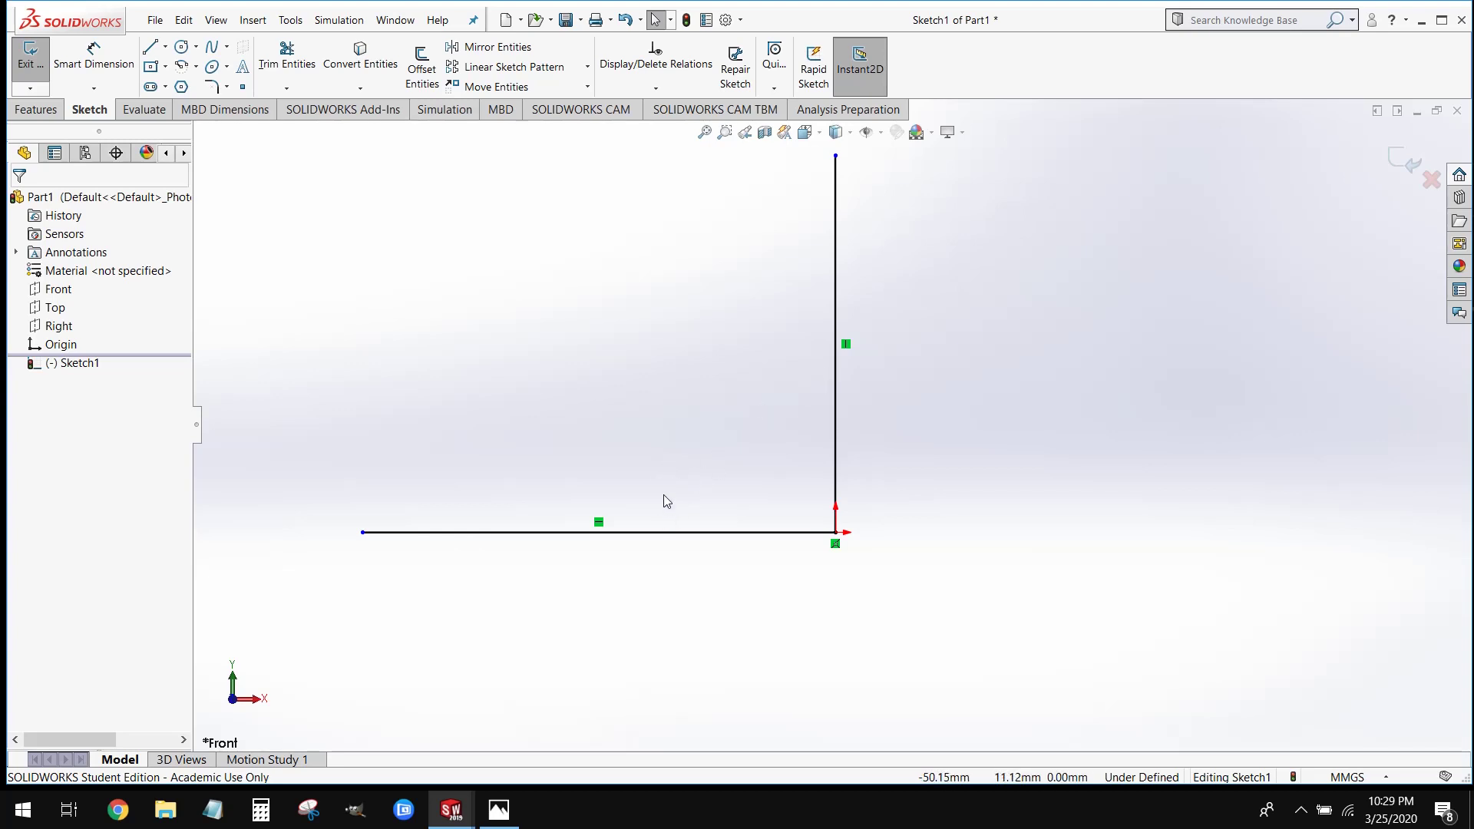
Convert the horizontal line into an infinite construction line and apply Horizontal and Fix relations to it
{"action": "left_click", "coordinate": [674, 533]}
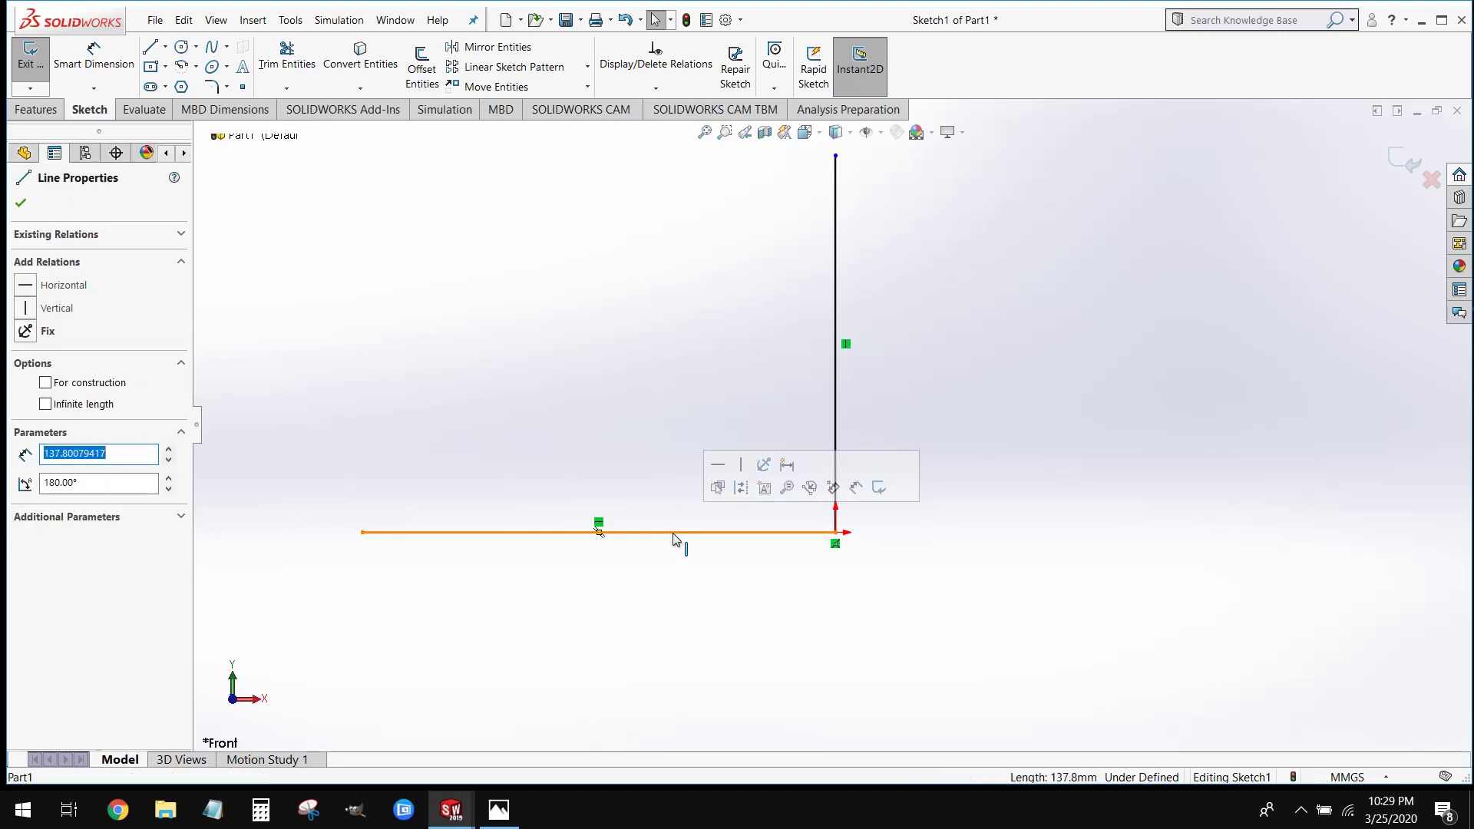
{"action": "left_click", "coordinate": [45, 384]}
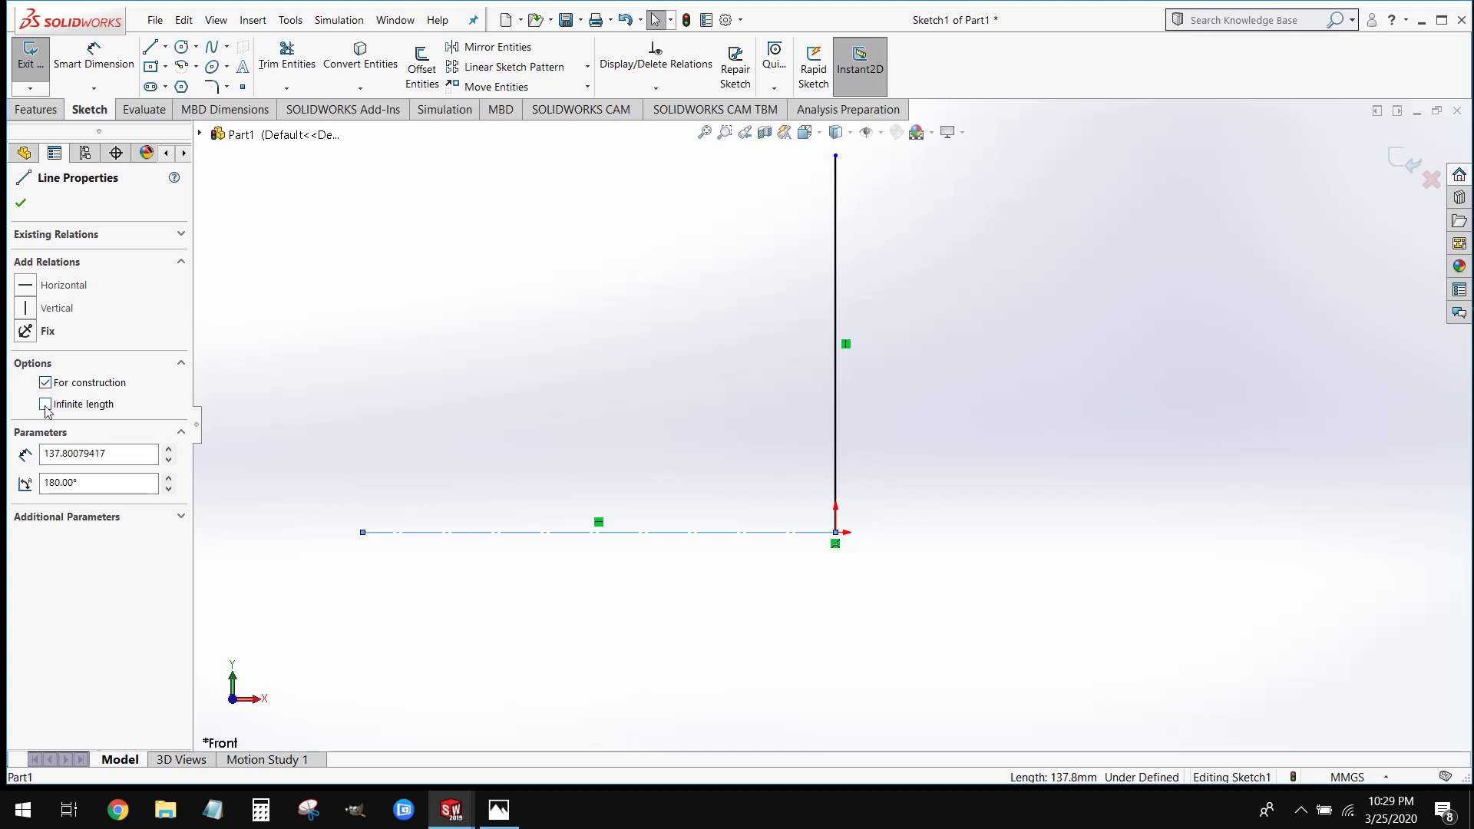
{"action": "left_click", "coordinate": [46, 409]}
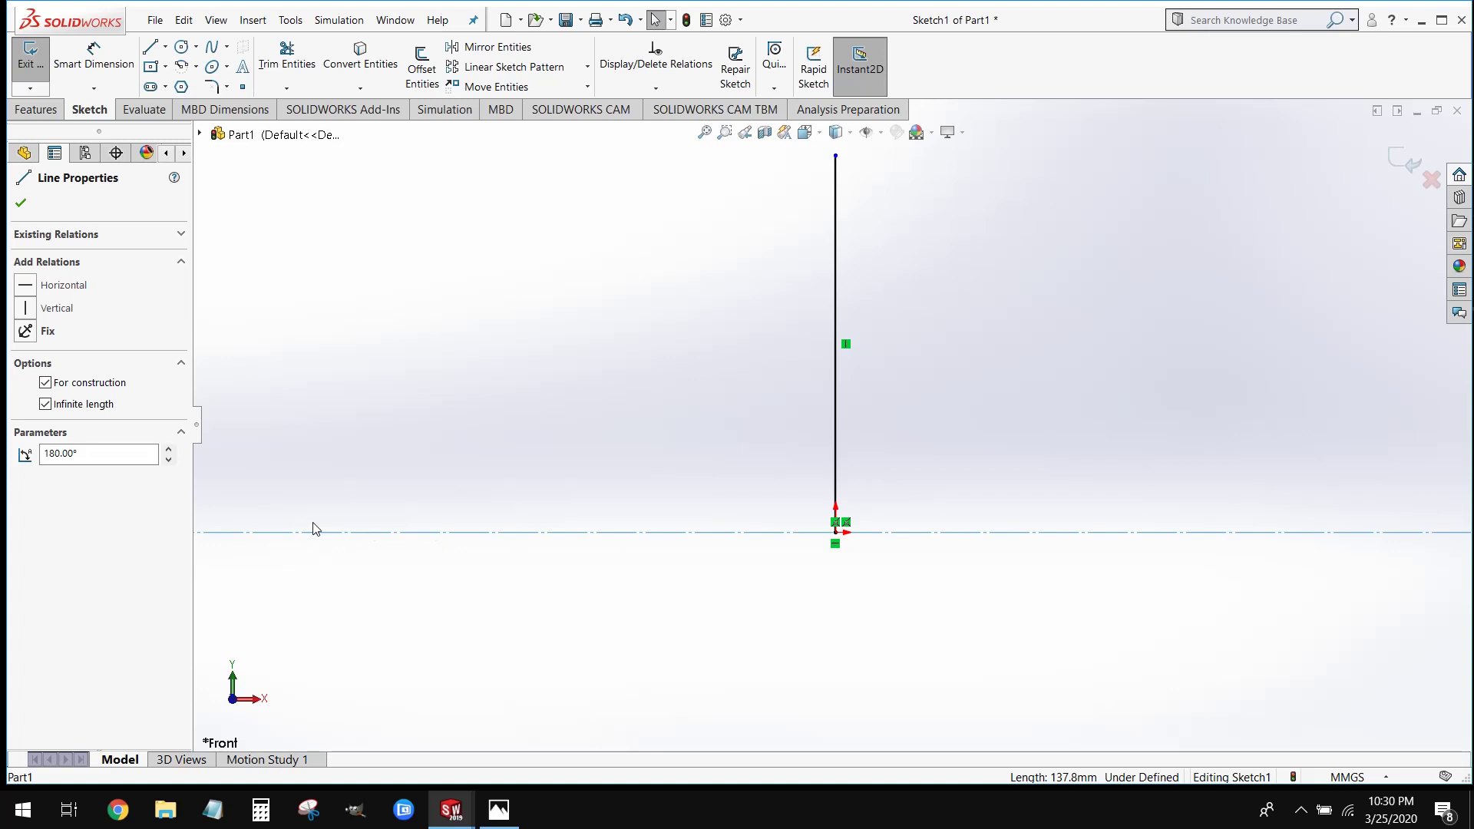
{"action": "left_click", "coordinate": [29, 290]}
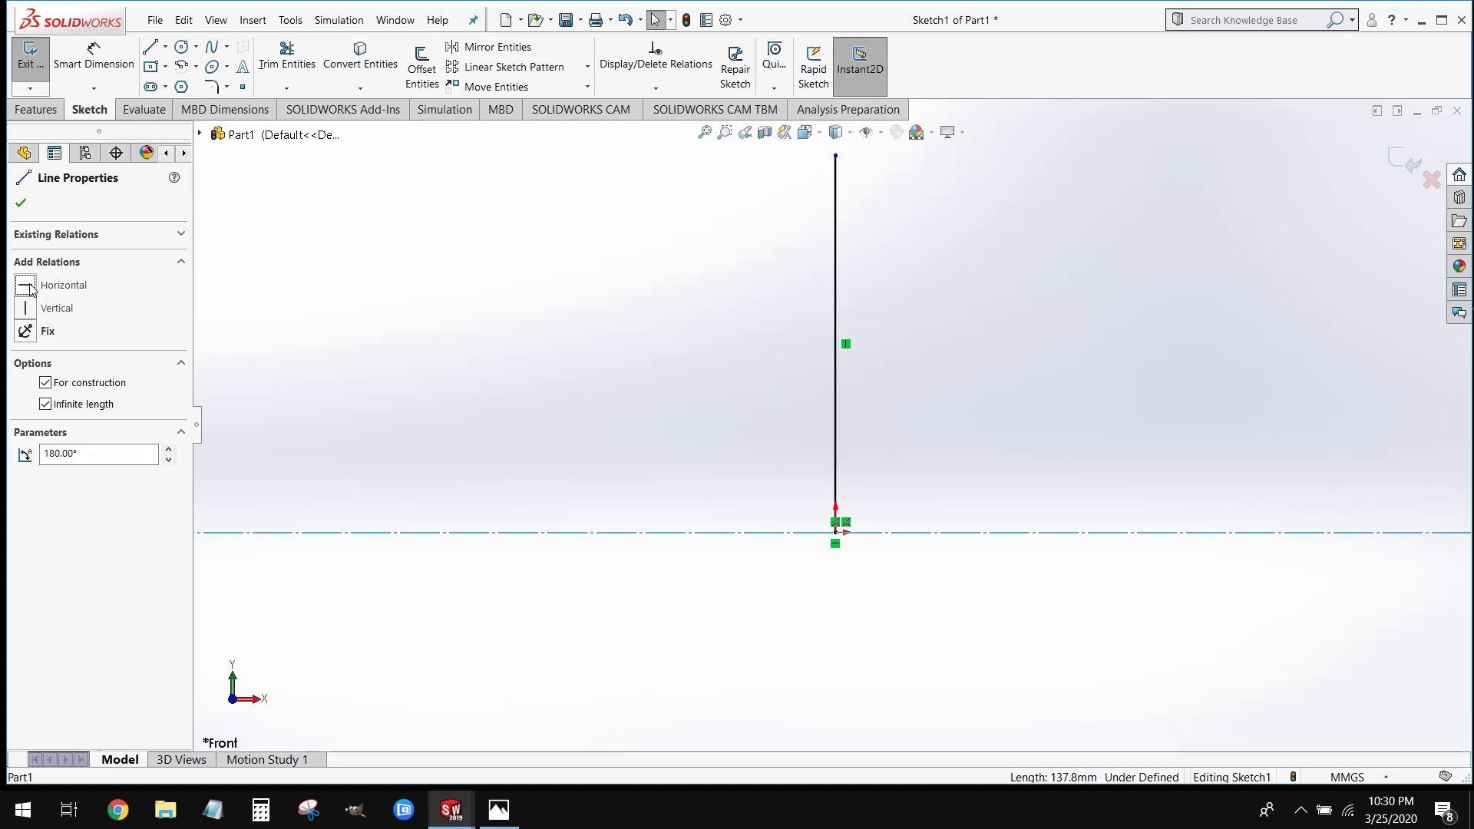
{"action": "left_click", "coordinate": [28, 338]}
{"action": "left_click", "coordinate": [435, 403]}
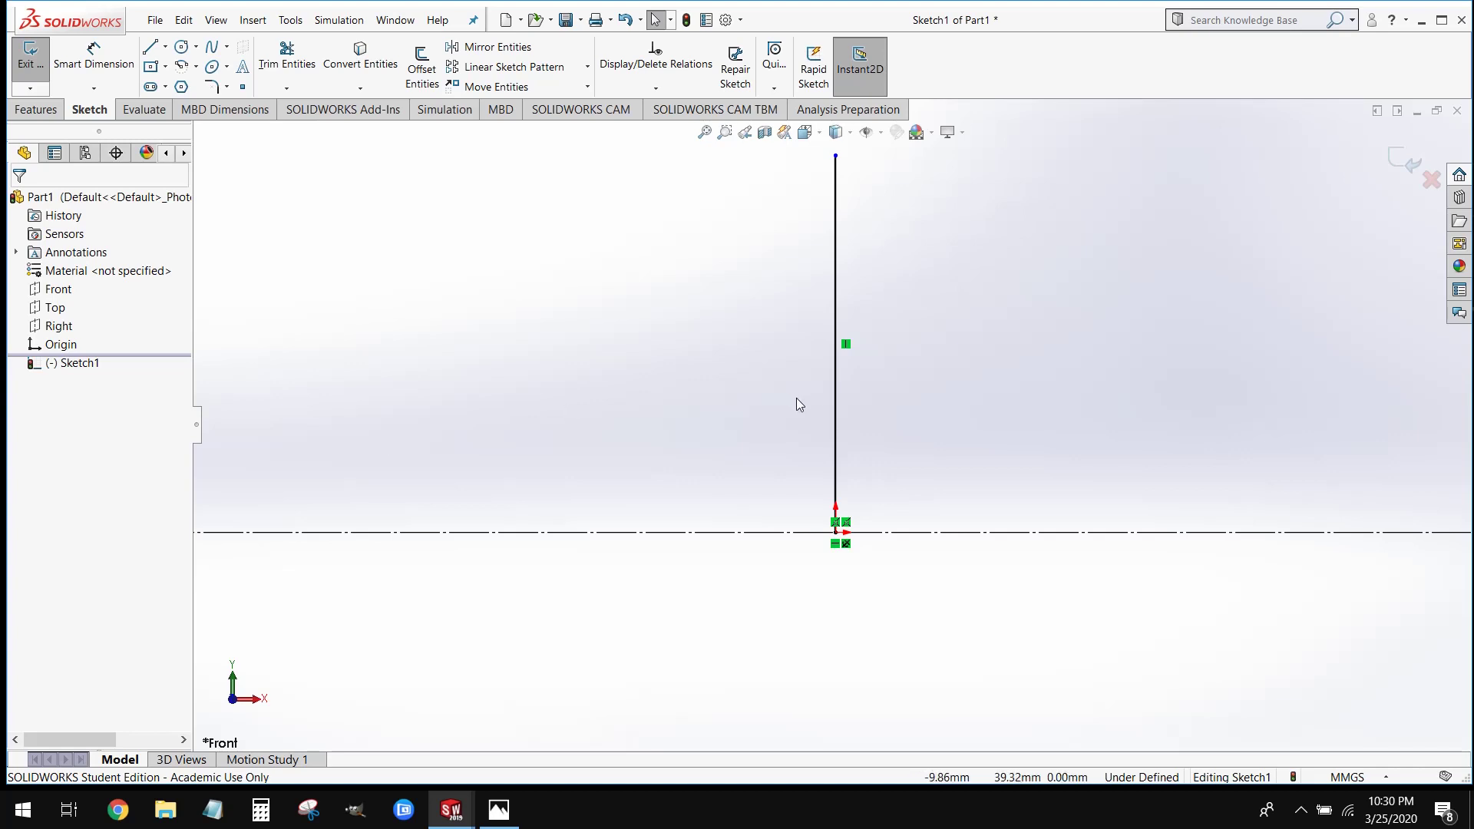
Convert the vertical line into an infinite construction line and apply Vertical and Fix relations to it
{"action": "left_click", "coordinate": [832, 395]}
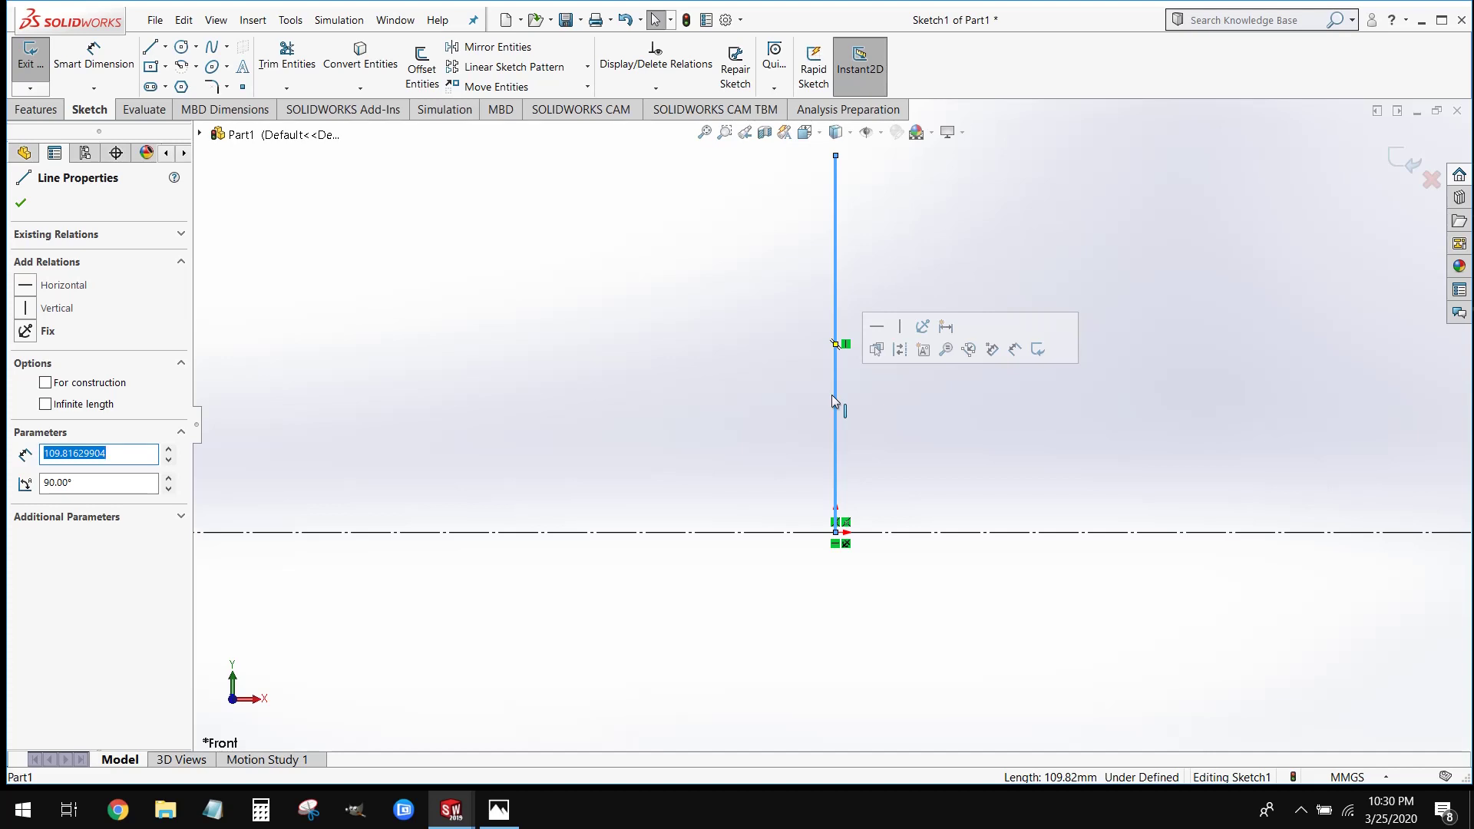
{"action": "left_click", "coordinate": [113, 384]}
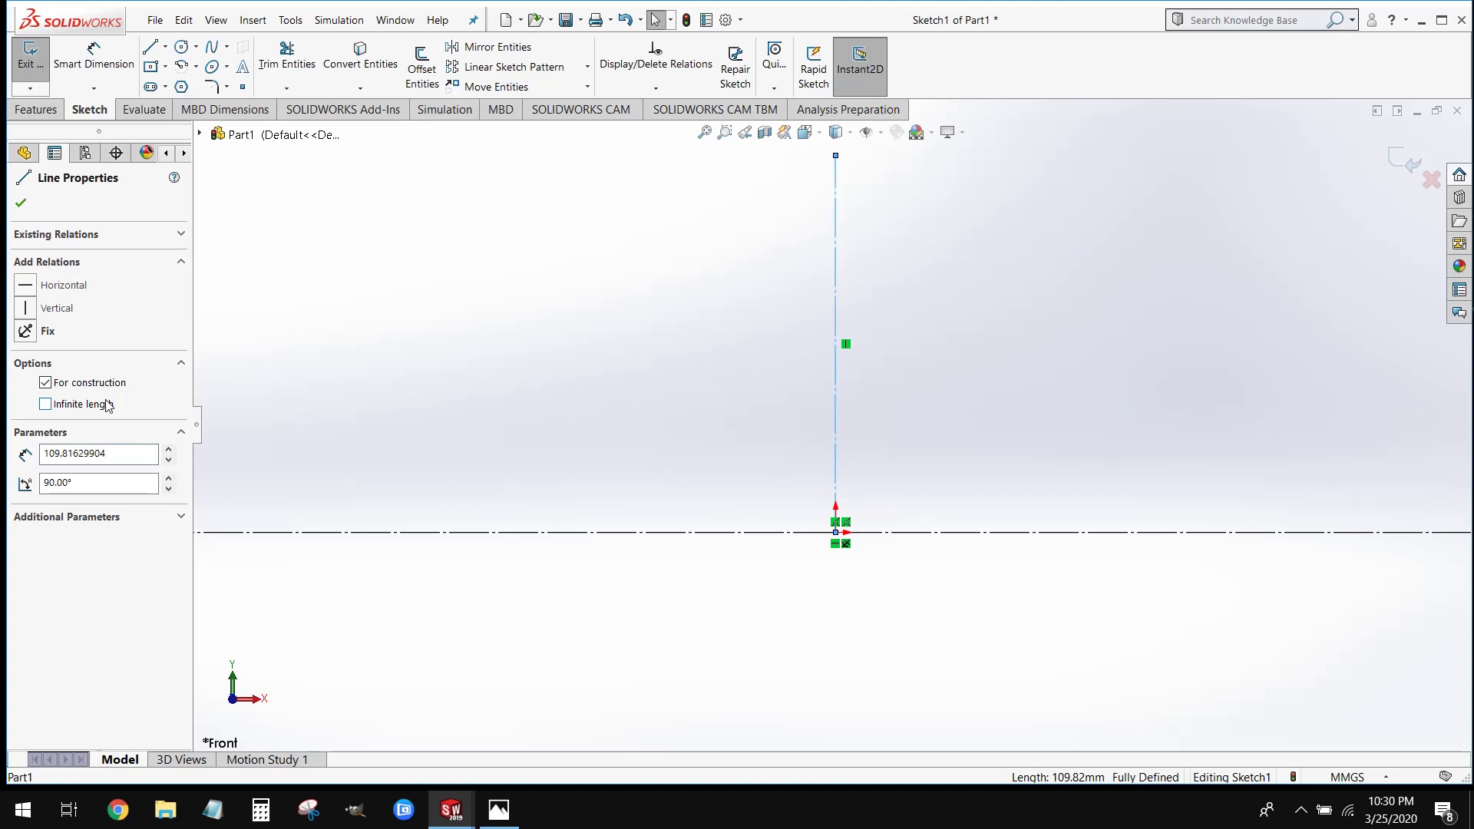
{"action": "left_click", "coordinate": [108, 405]}
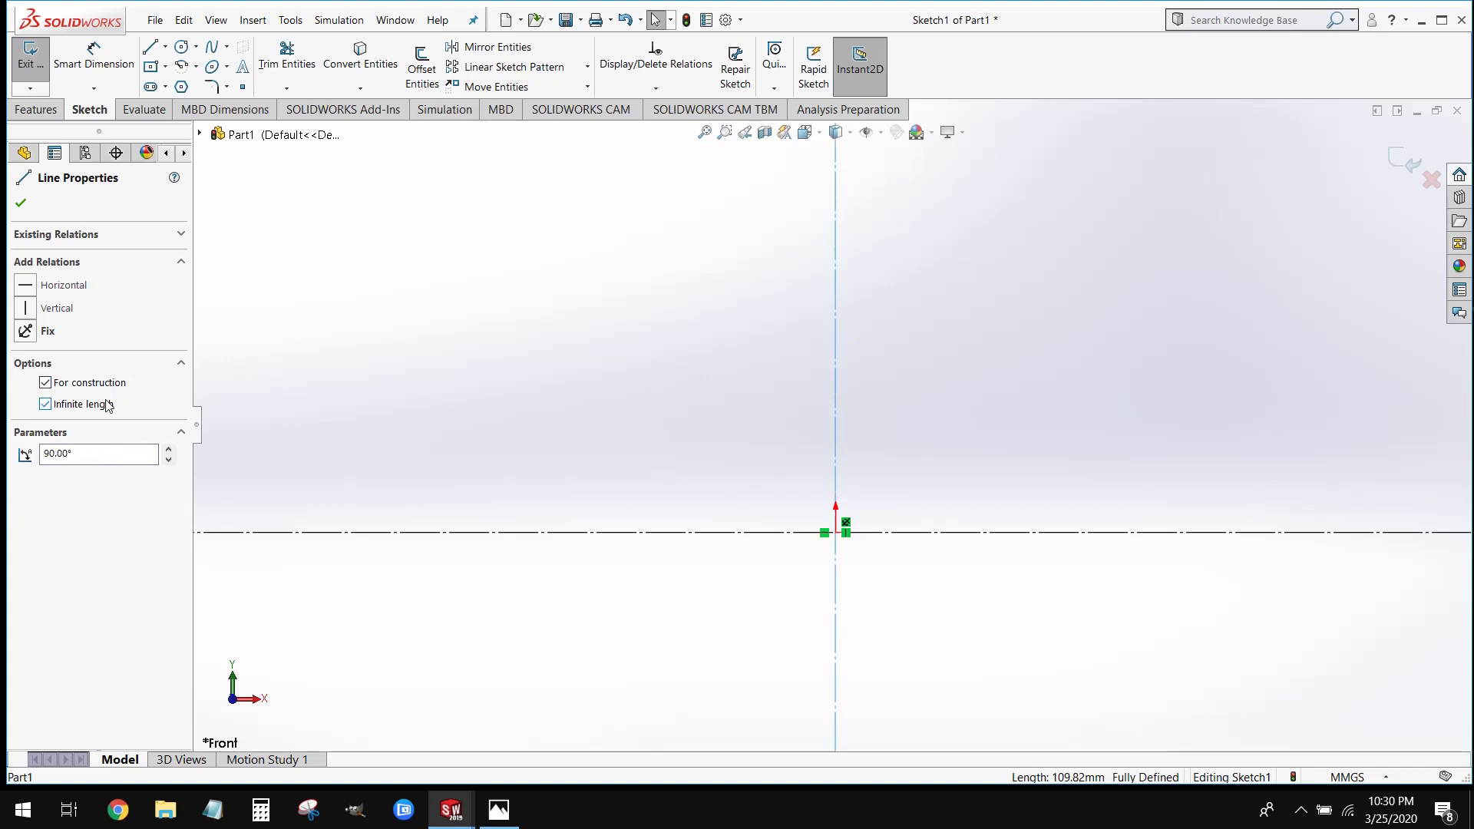
{"action": "left_click", "coordinate": [25, 309]}
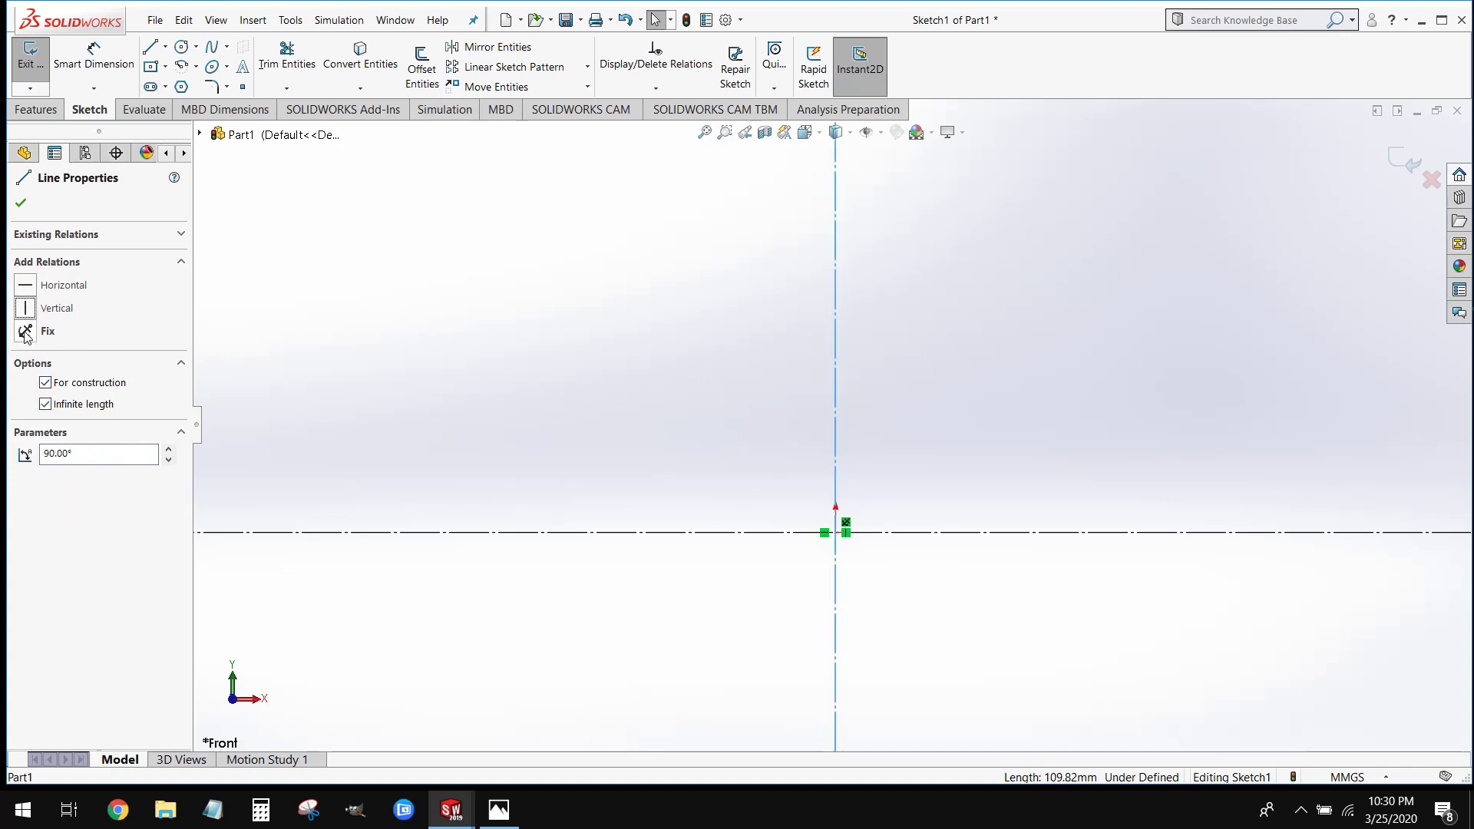
{"action": "left_click", "coordinate": [26, 331]}
{"action": "left_click", "coordinate": [591, 410]}
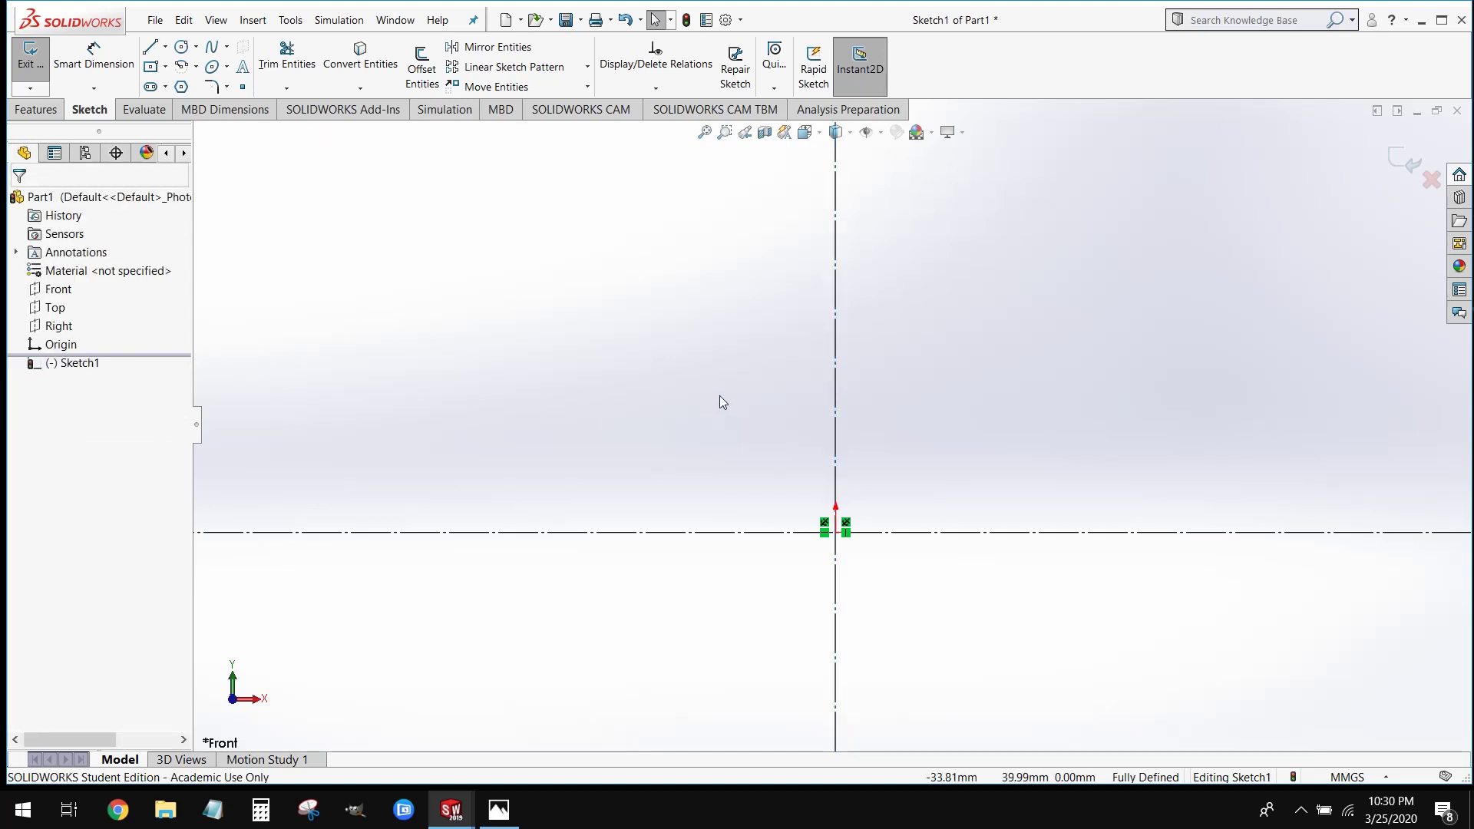
Sketch the wheel's left half-profile, about 72 mm wide, as connected lines forming hub, web, rim and a diagonal groove edge ending on the vertical centerline
{"action": "key", "text": "ctrl+Up"}
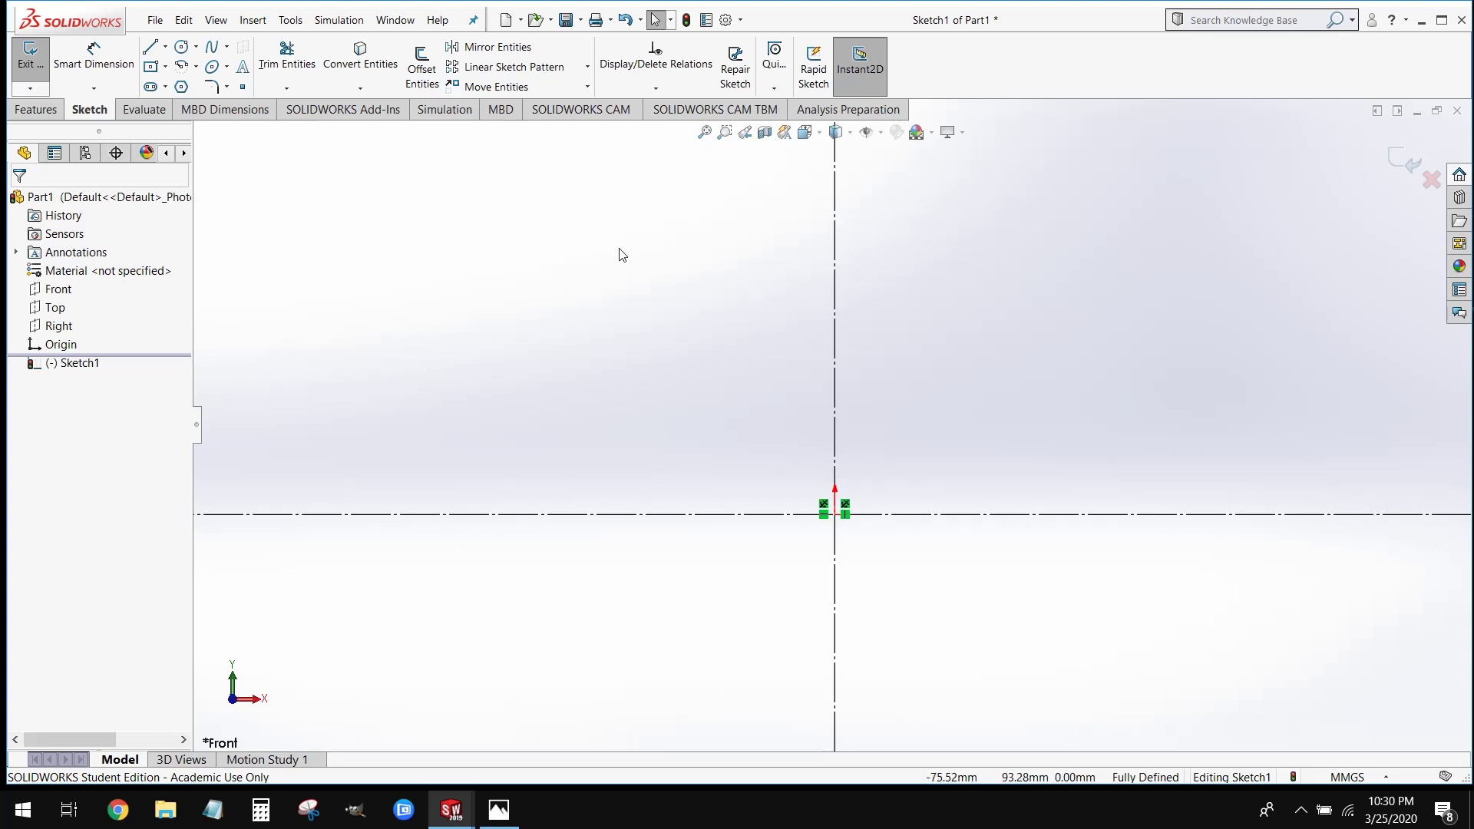
{"action": "left_click", "coordinate": [151, 49]}
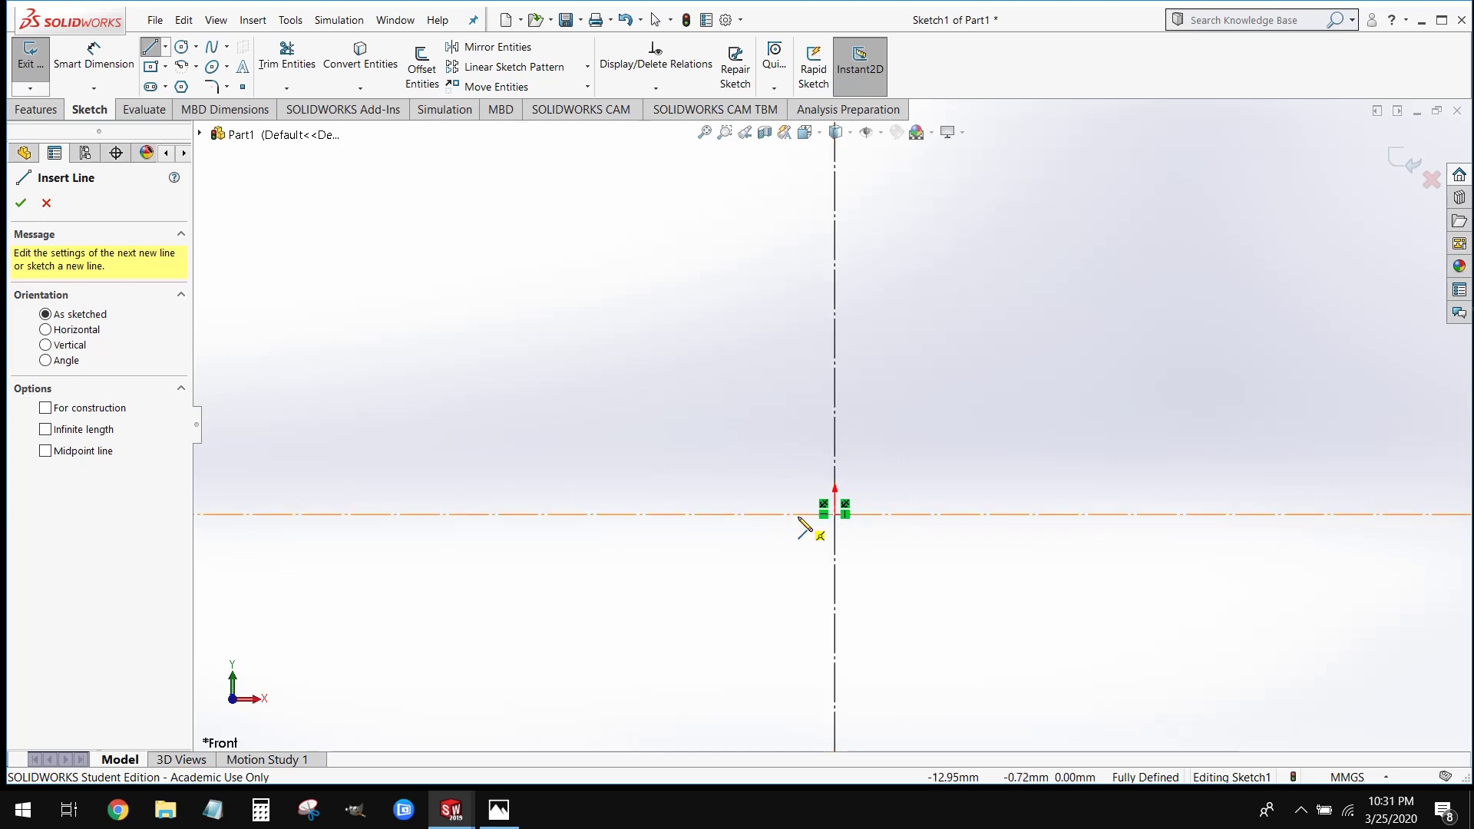
{"action": "left_click", "coordinate": [836, 408]}
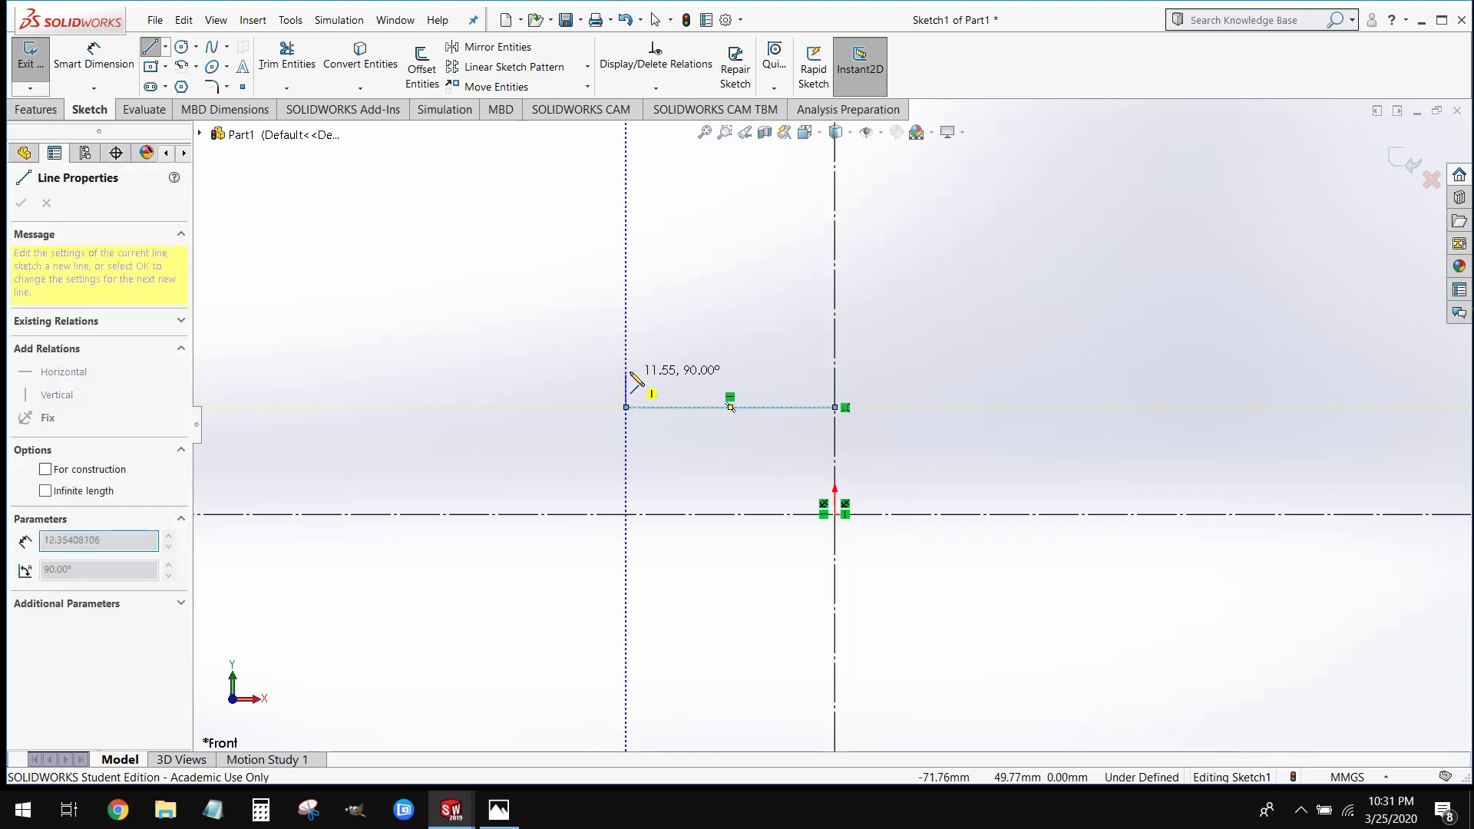
{"action": "left_click", "coordinate": [626, 331]}
{"action": "left_click", "coordinate": [739, 338]}
{"action": "scroll", "coordinate": [744, 330], "scroll_direction": "up", "scroll_amount": 2}
{"action": "left_click", "coordinate": [777, 259]}
{"action": "left_click", "coordinate": [711, 259]}
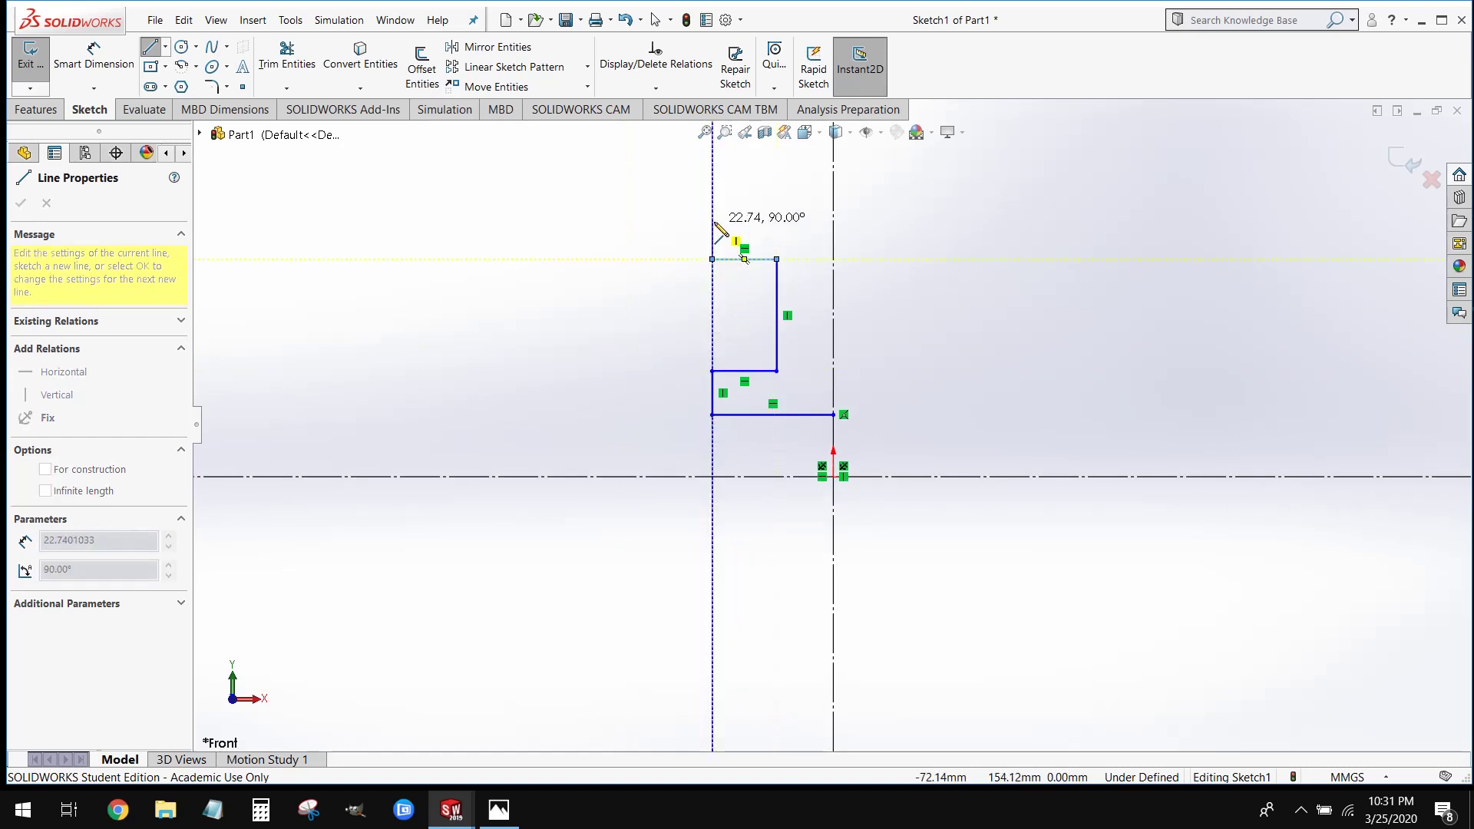
{"action": "left_click", "coordinate": [712, 221]}
{"action": "left_click", "coordinate": [795, 221]}
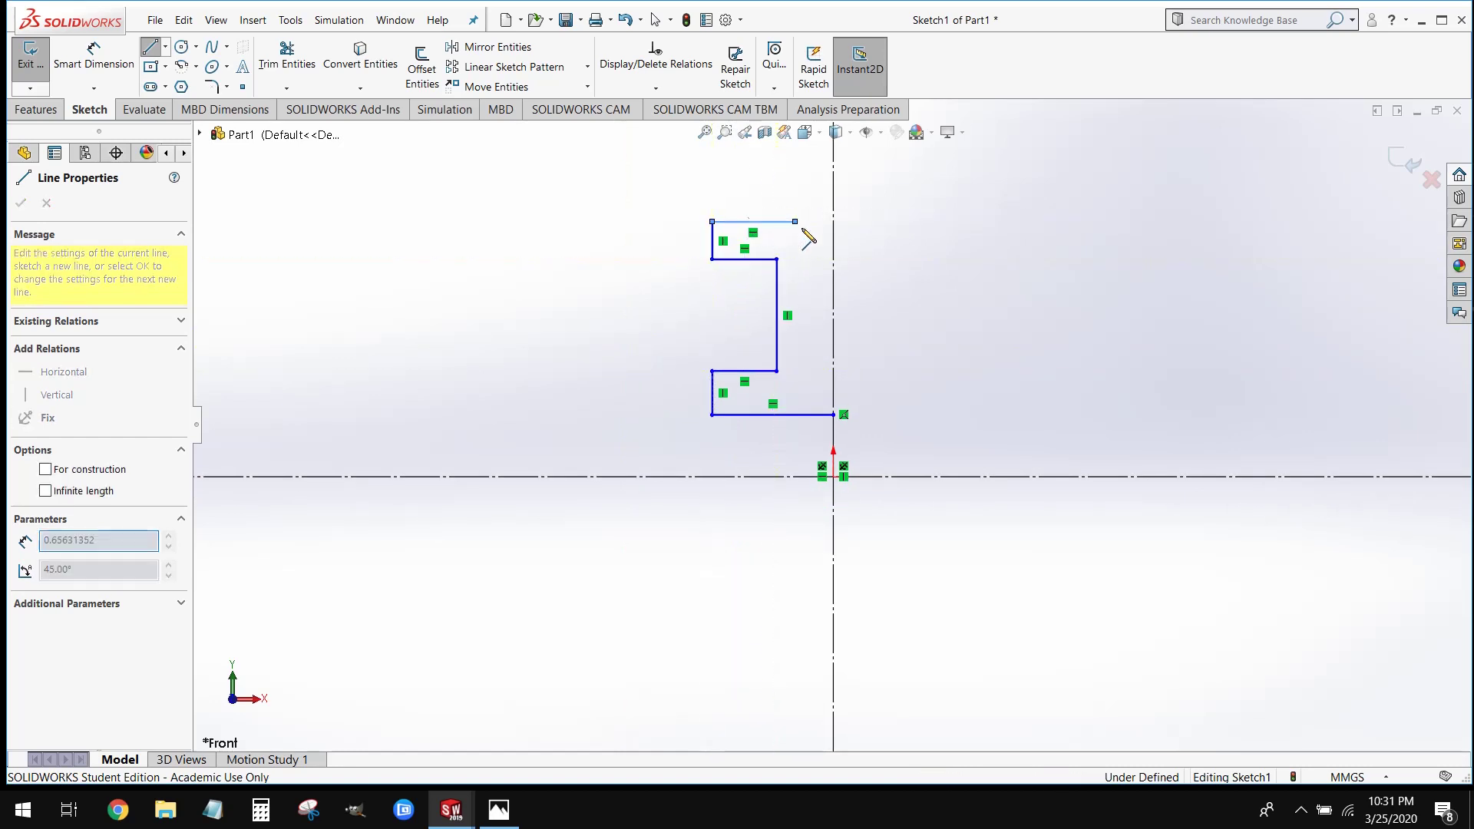
{"action": "left_click", "coordinate": [833, 260]}
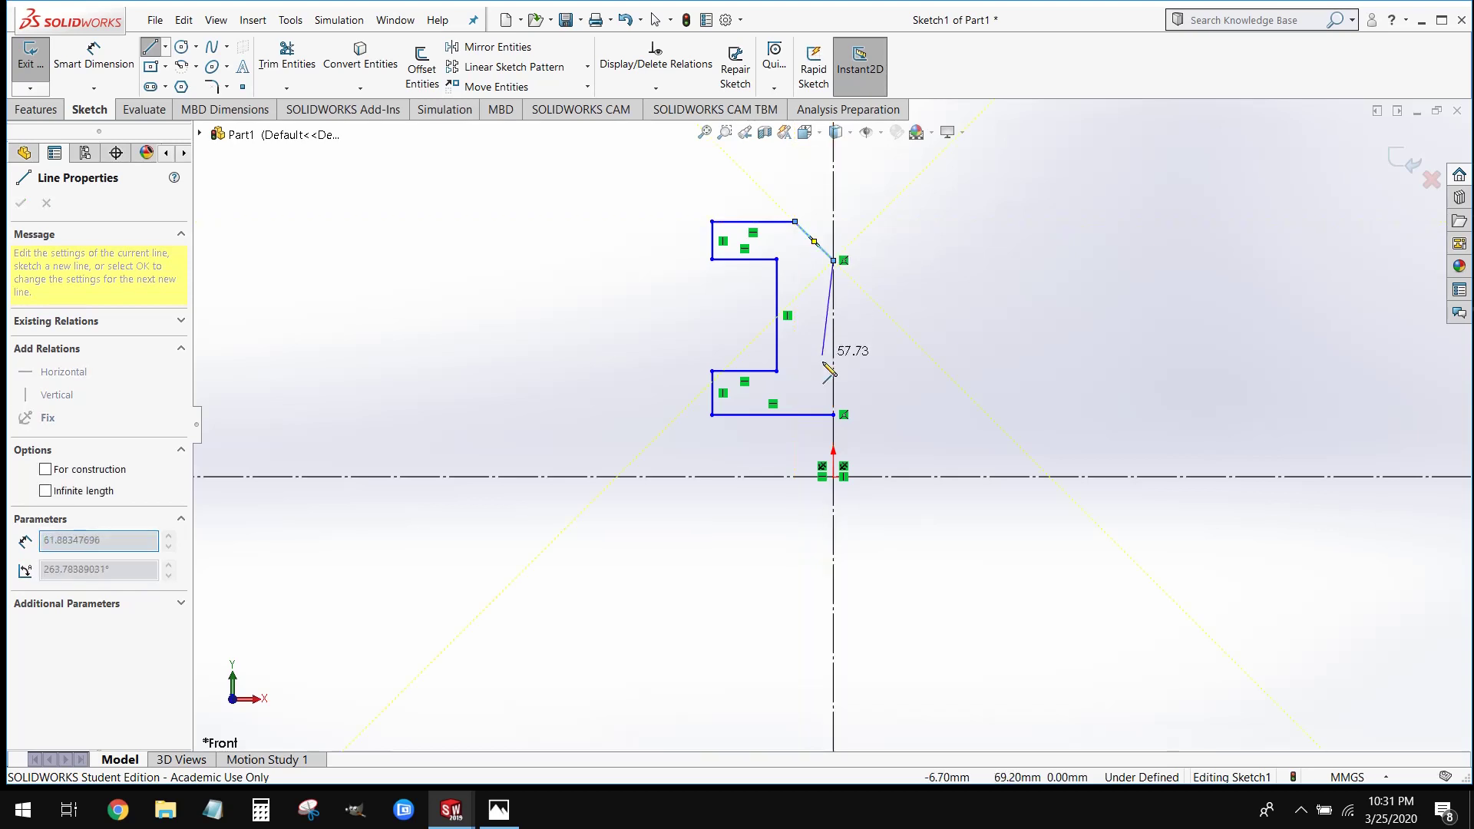
Close the half-profile with a vertical line about 93 mm long along the vertical centerline, down to the hub's lower corner
{"action": "left_click", "coordinate": [833, 415]}
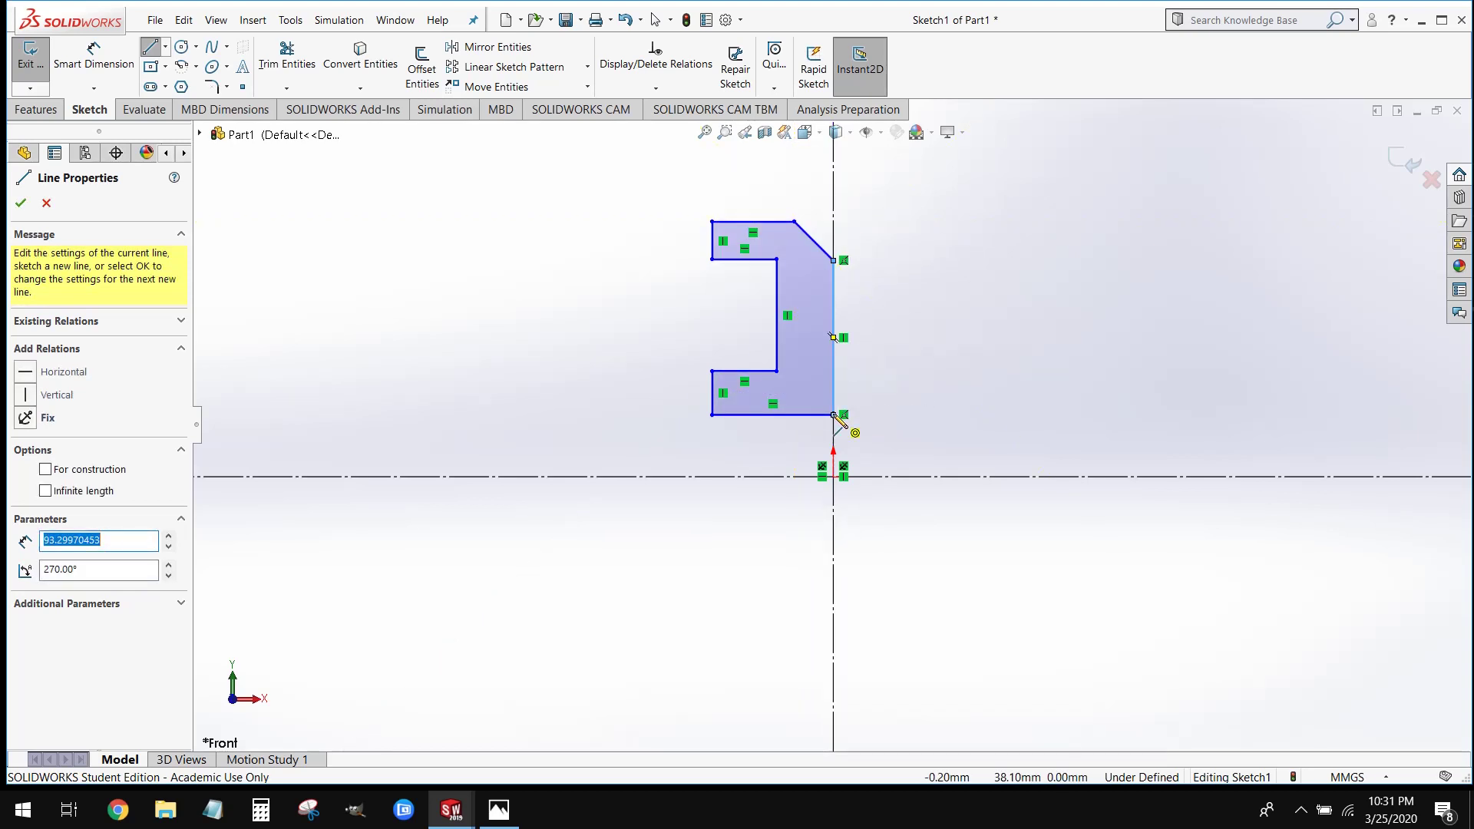
{"action": "scroll", "coordinate": [751, 284], "scroll_direction": "down", "scroll_amount": 2}
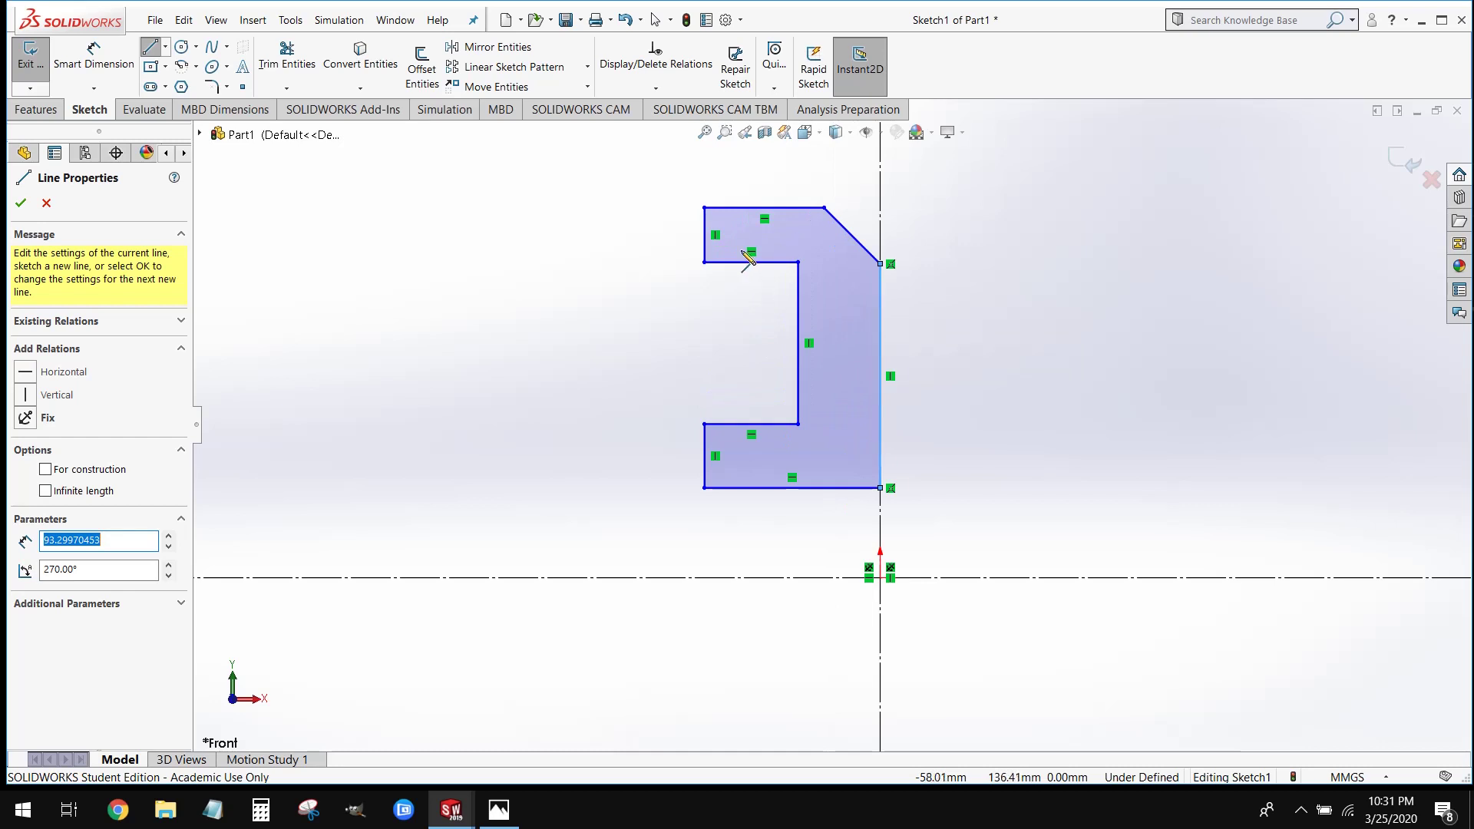
{"action": "key", "text": "Escape"}
Reshape the half-profile by lengthening the hub to about 97 mm and thinning the rim and the web
{"action": "left_click_drag", "start_coordinate": [704, 425], "coordinate": [649, 438]}
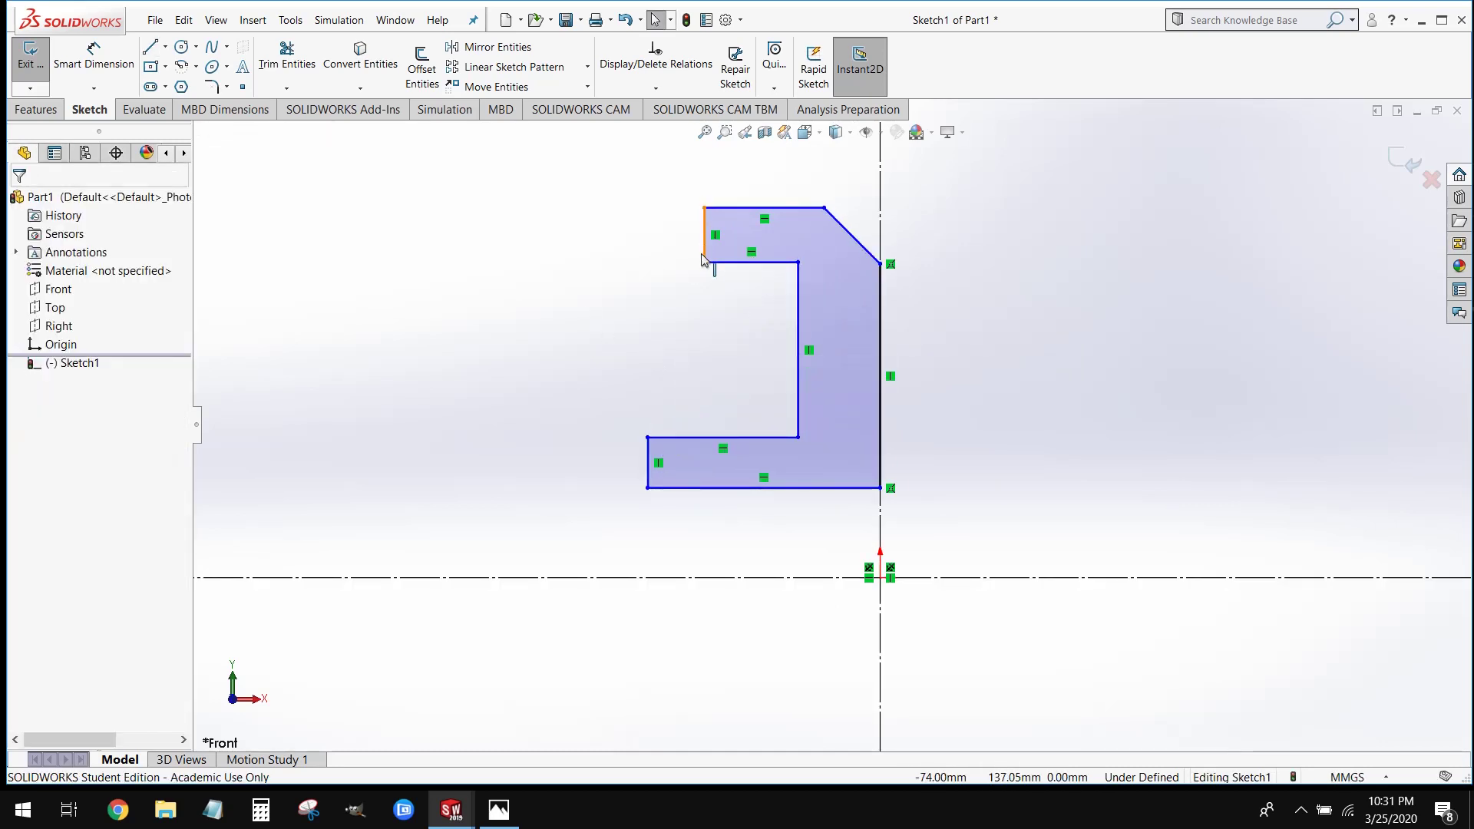
{"action": "mouse_move", "coordinate": [704, 263]}
{"action": "left_mouse_down"}
{"action": "mouse_move", "coordinate": [723, 248]}
{"action": "mouse_move", "coordinate": [697, 244]}
{"action": "left_mouse_up"}
{"action": "left_click_drag", "start_coordinate": [807, 393], "coordinate": [840, 395]}
{"action": "left_click", "coordinate": [704, 395]}
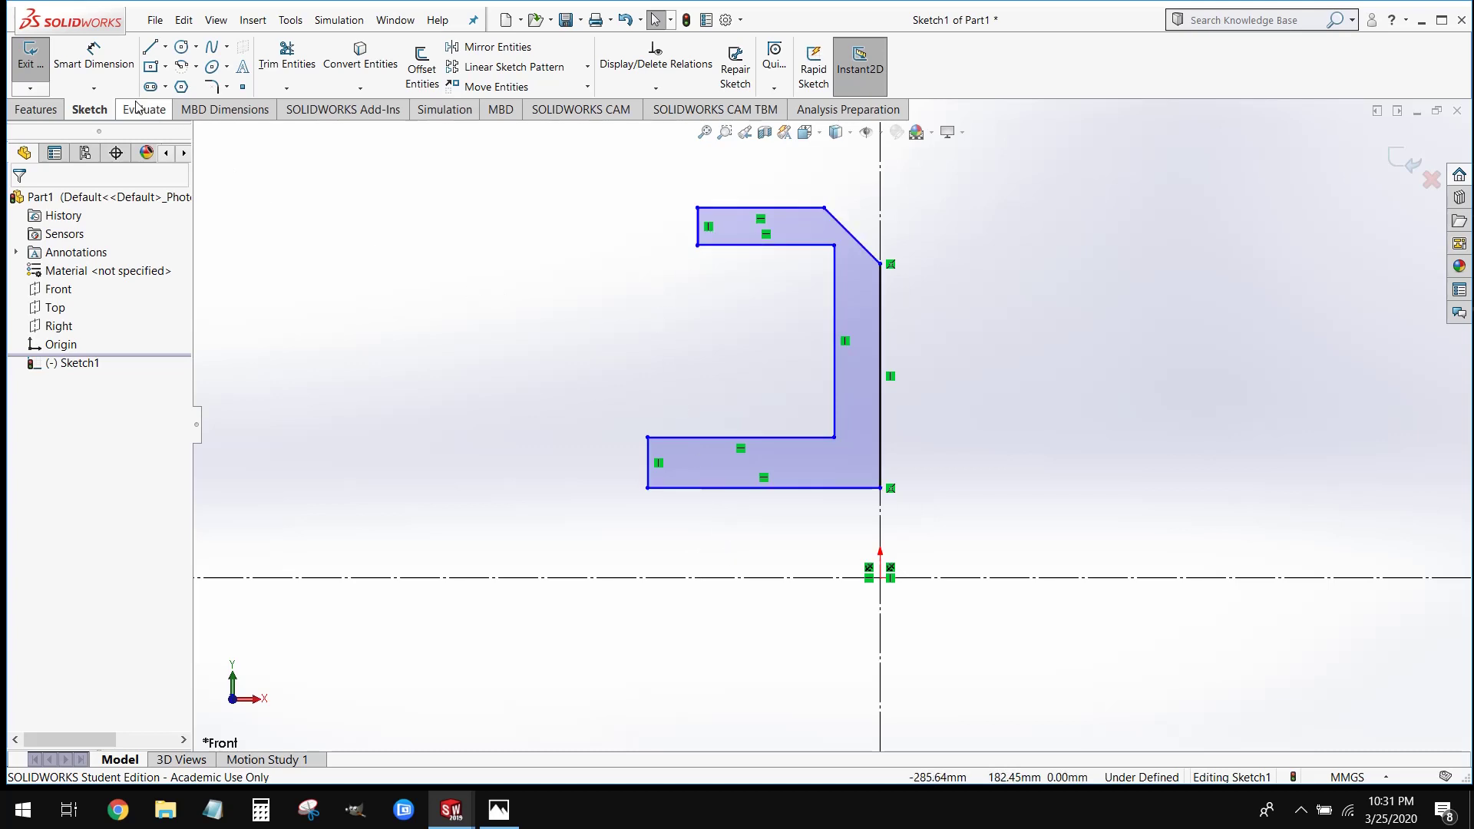
Dimension the distance from the horizontal centerline to the hub's lower edge as 10 mm
{"action": "left_click", "coordinate": [94, 66]}
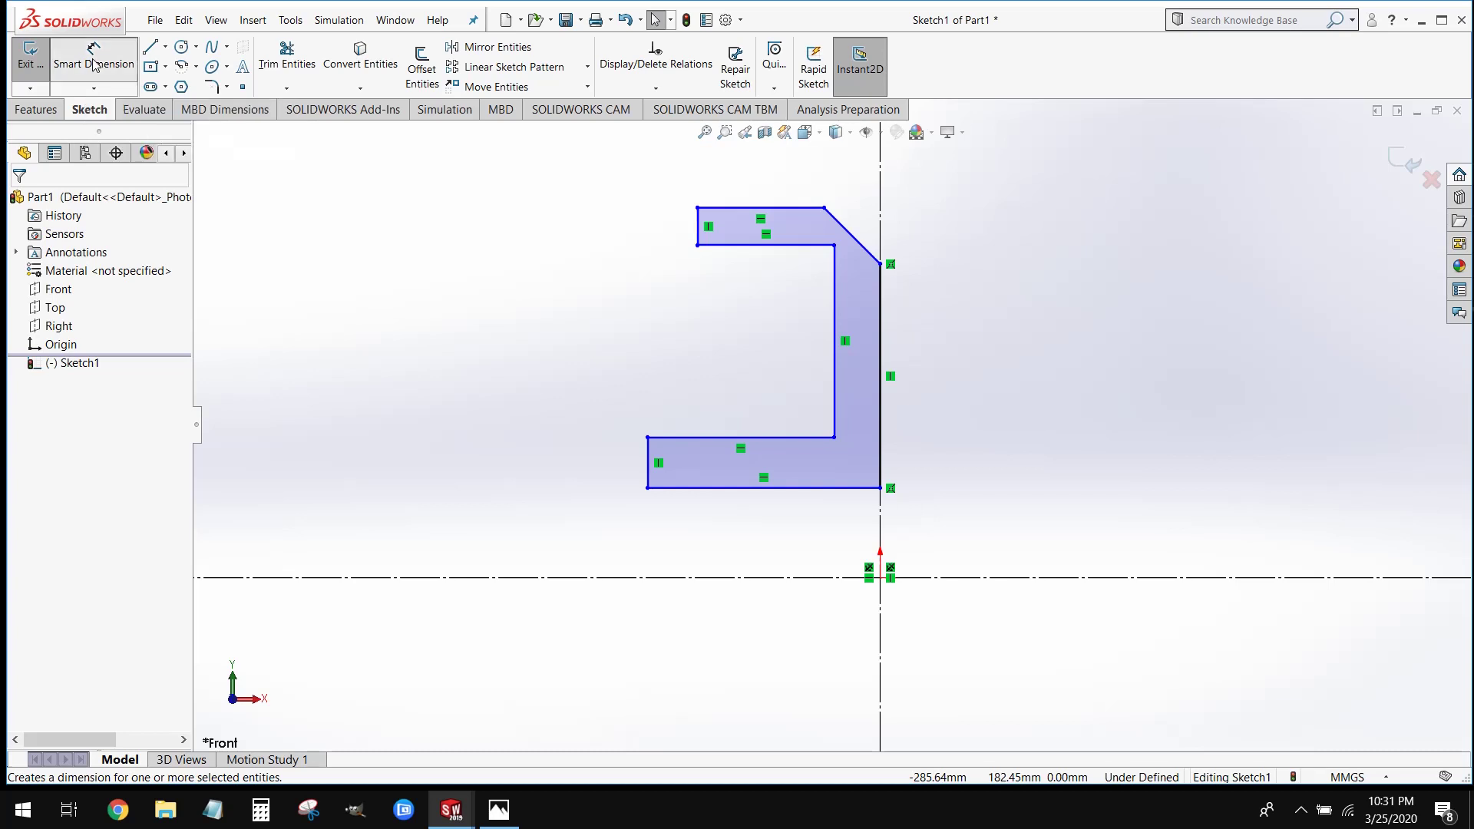
{"action": "left_click", "coordinate": [728, 490]}
{"action": "left_click", "coordinate": [711, 581]}
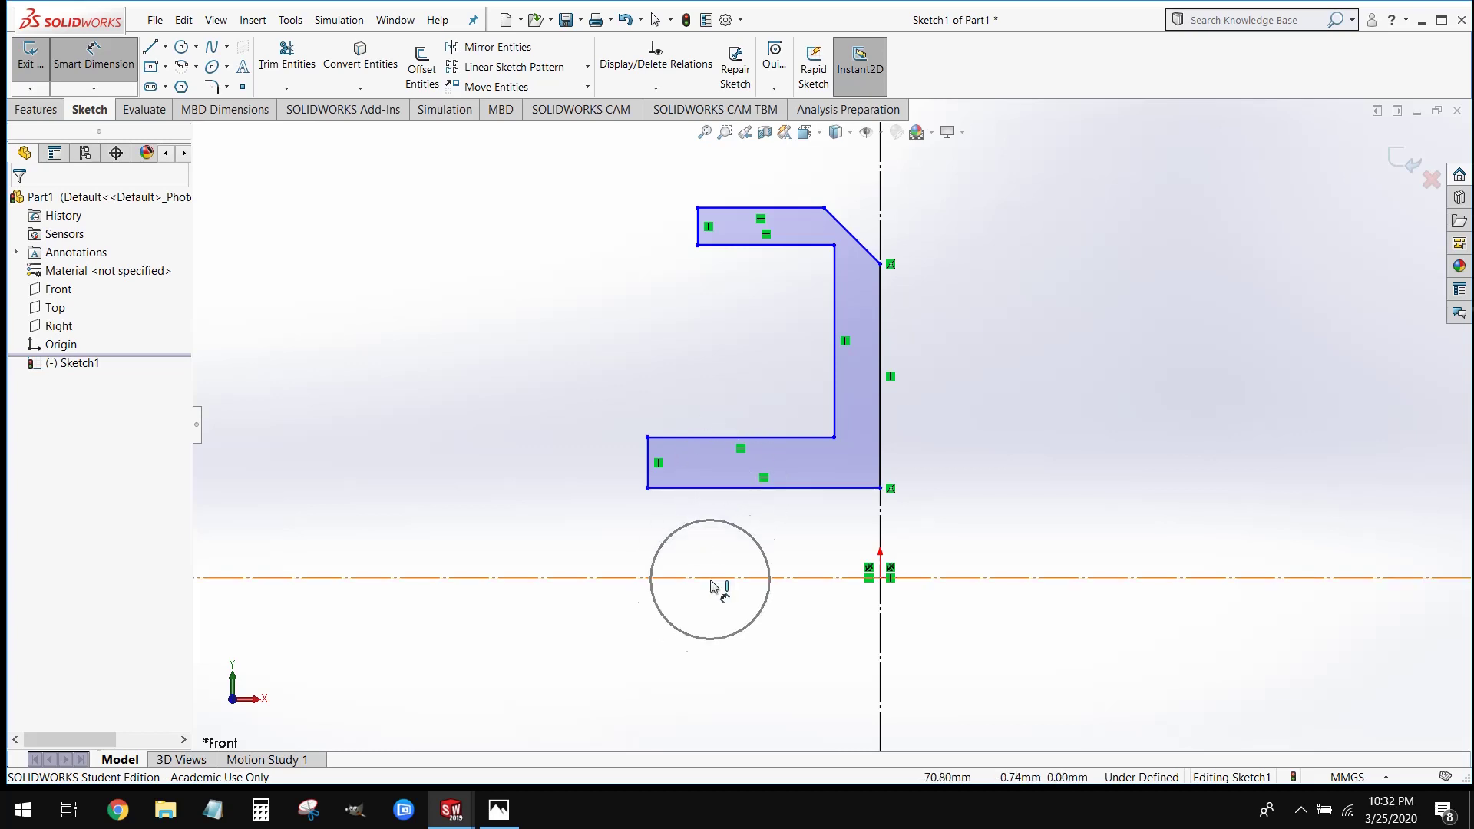
{"action": "left_click", "coordinate": [704, 492]}
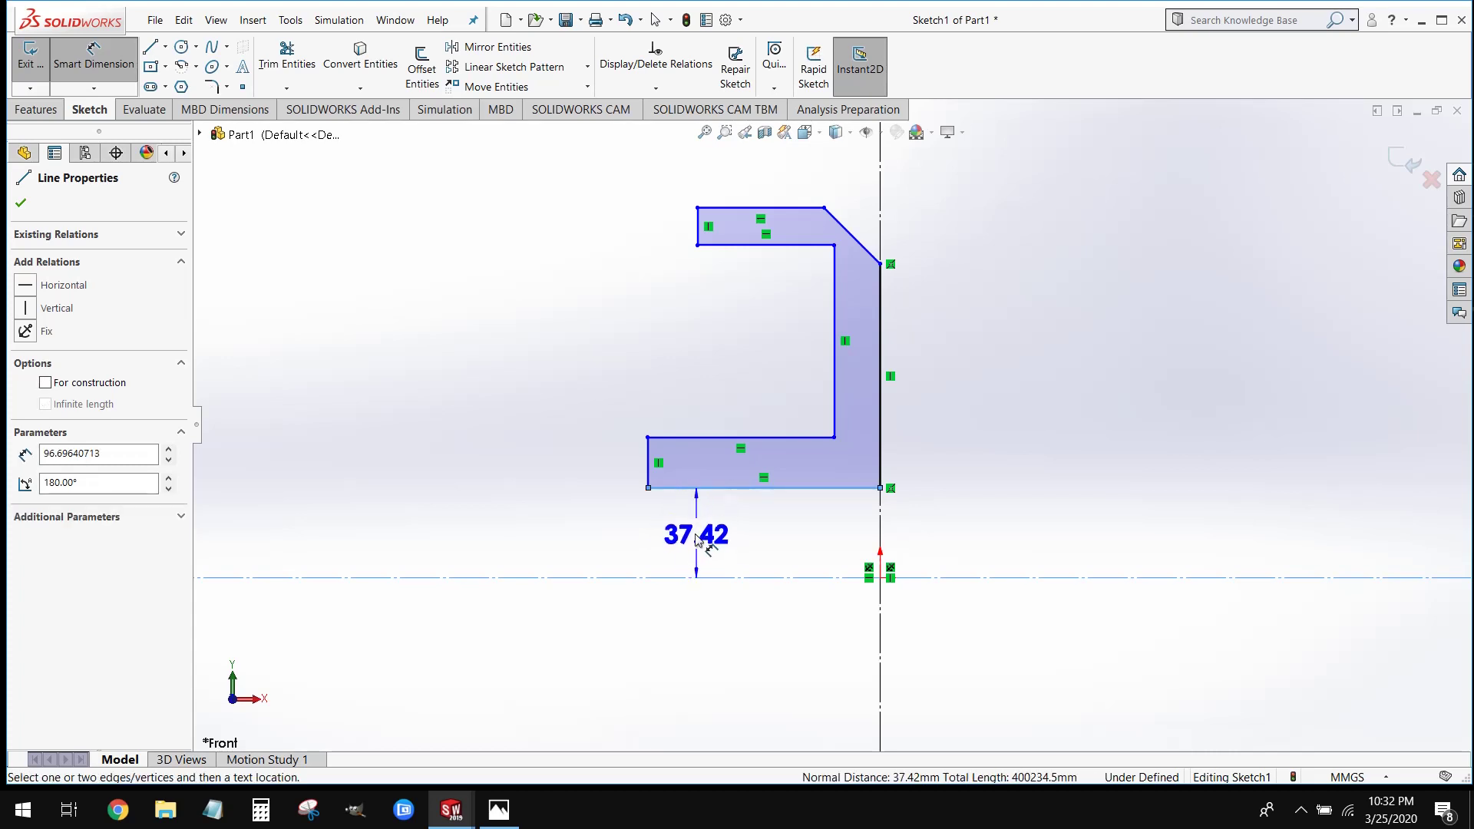
{"action": "left_click", "coordinate": [696, 541]}
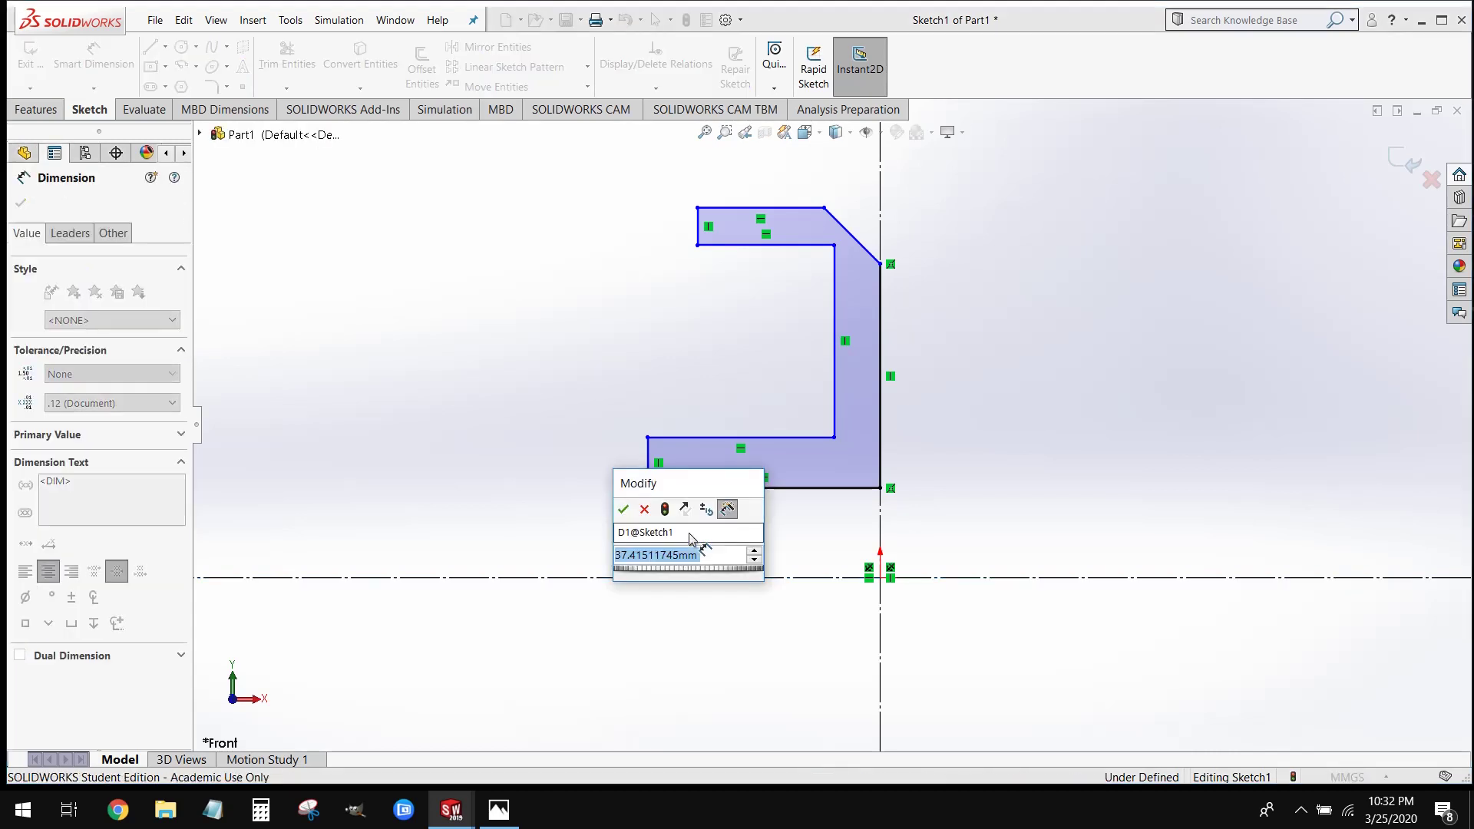
{"action": "type", "text": "0"}
{"action": "key", "text": "BackSpace"}
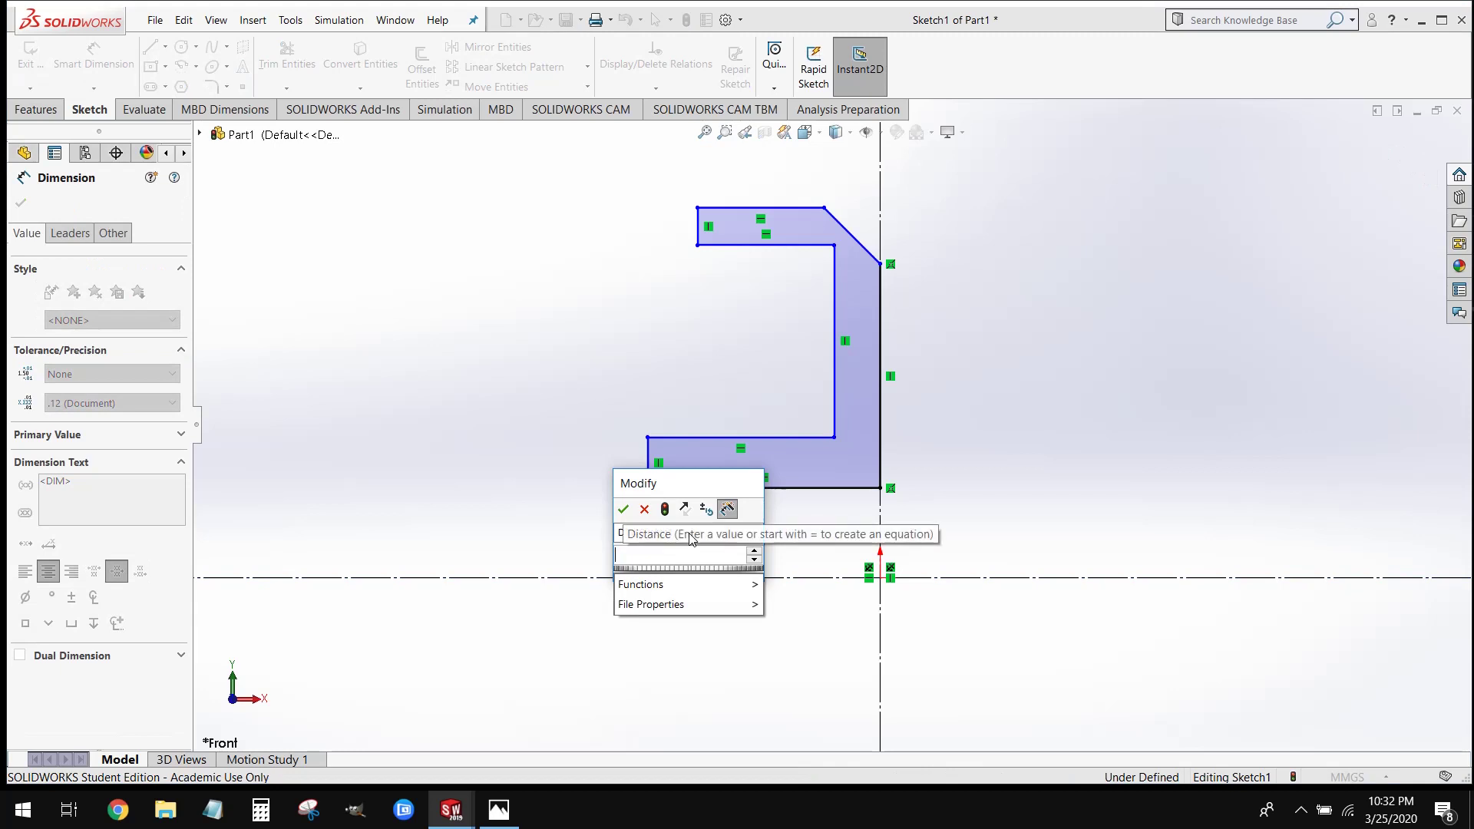
{"action": "type", "text": "10"}
{"action": "key", "text": "Return"}
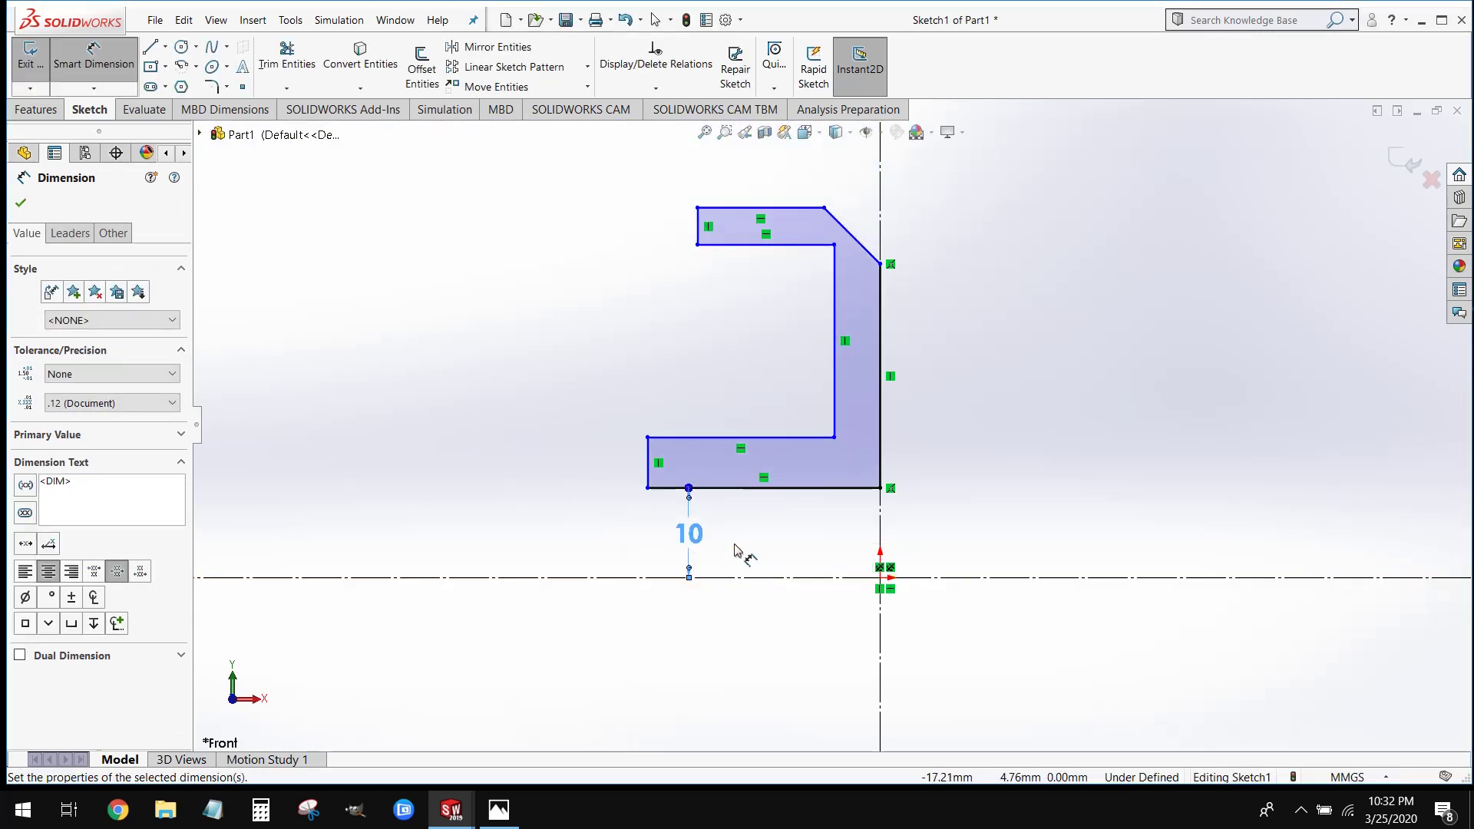
Dimension the distance from the horizontal centerline to the rim's outer edge as 50 mm
{"action": "key", "text": "z"}
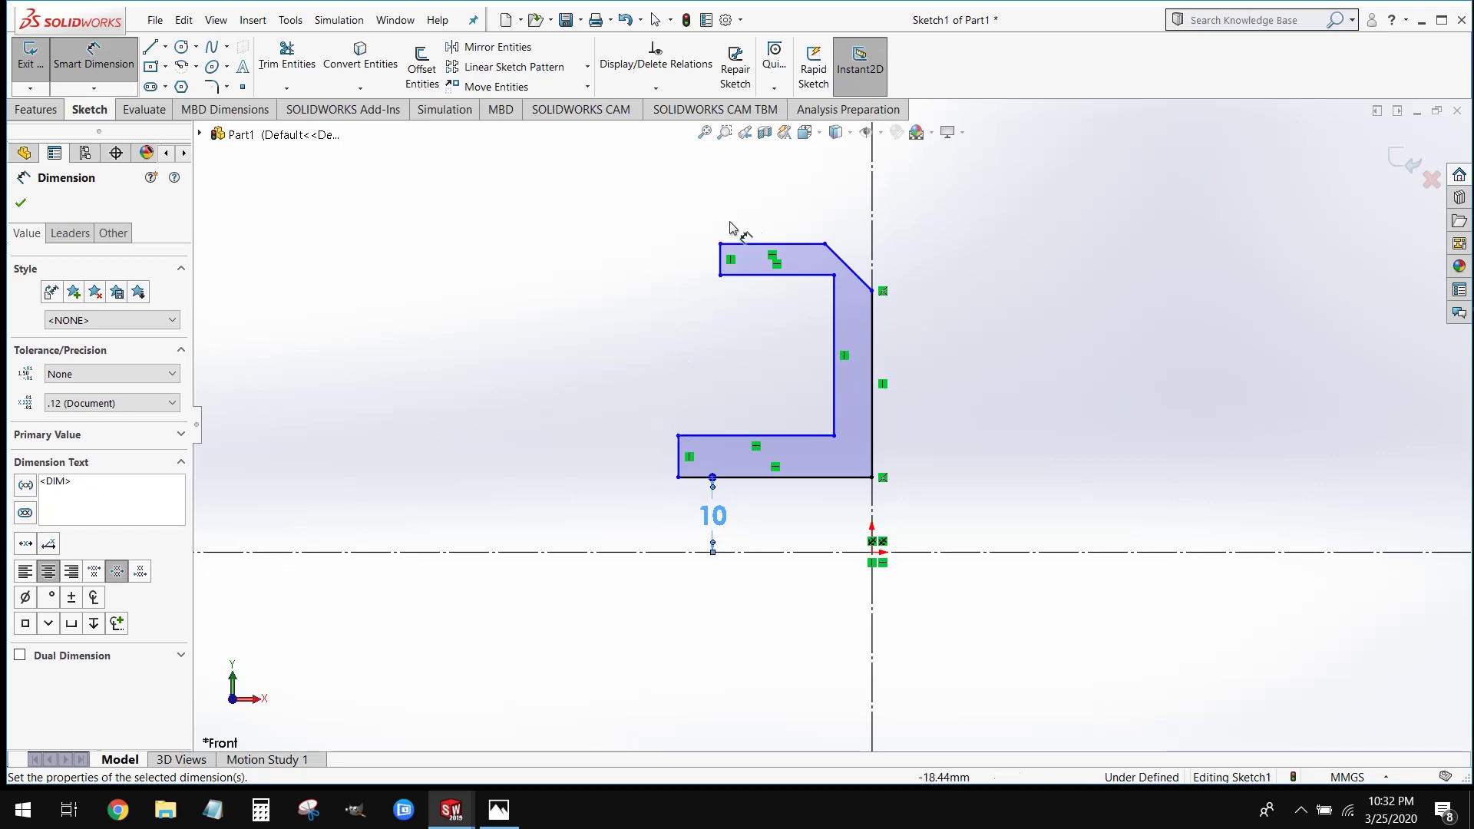
{"action": "left_click", "coordinate": [764, 247]}
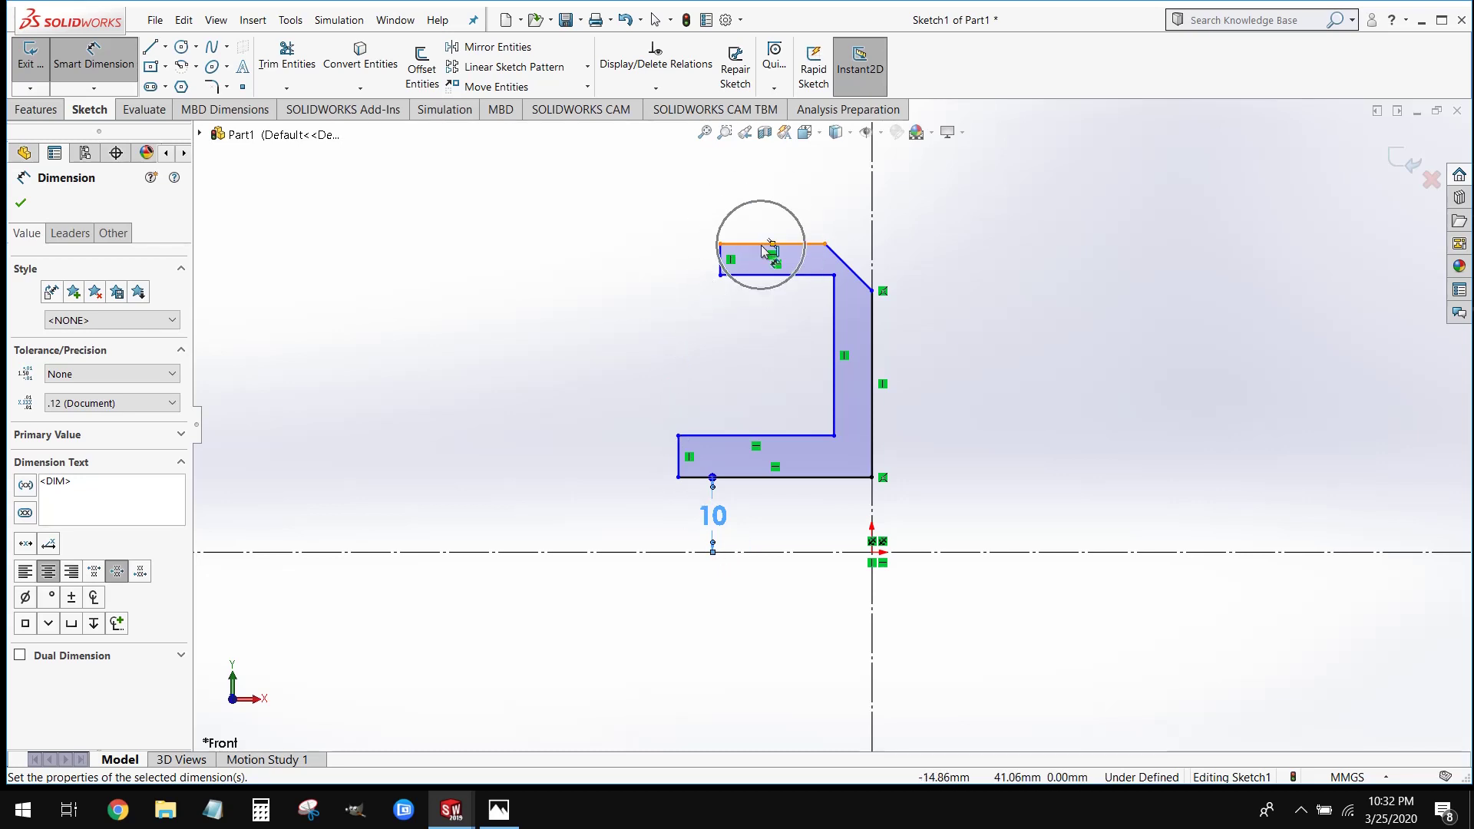
{"action": "left_click", "coordinate": [745, 554]}
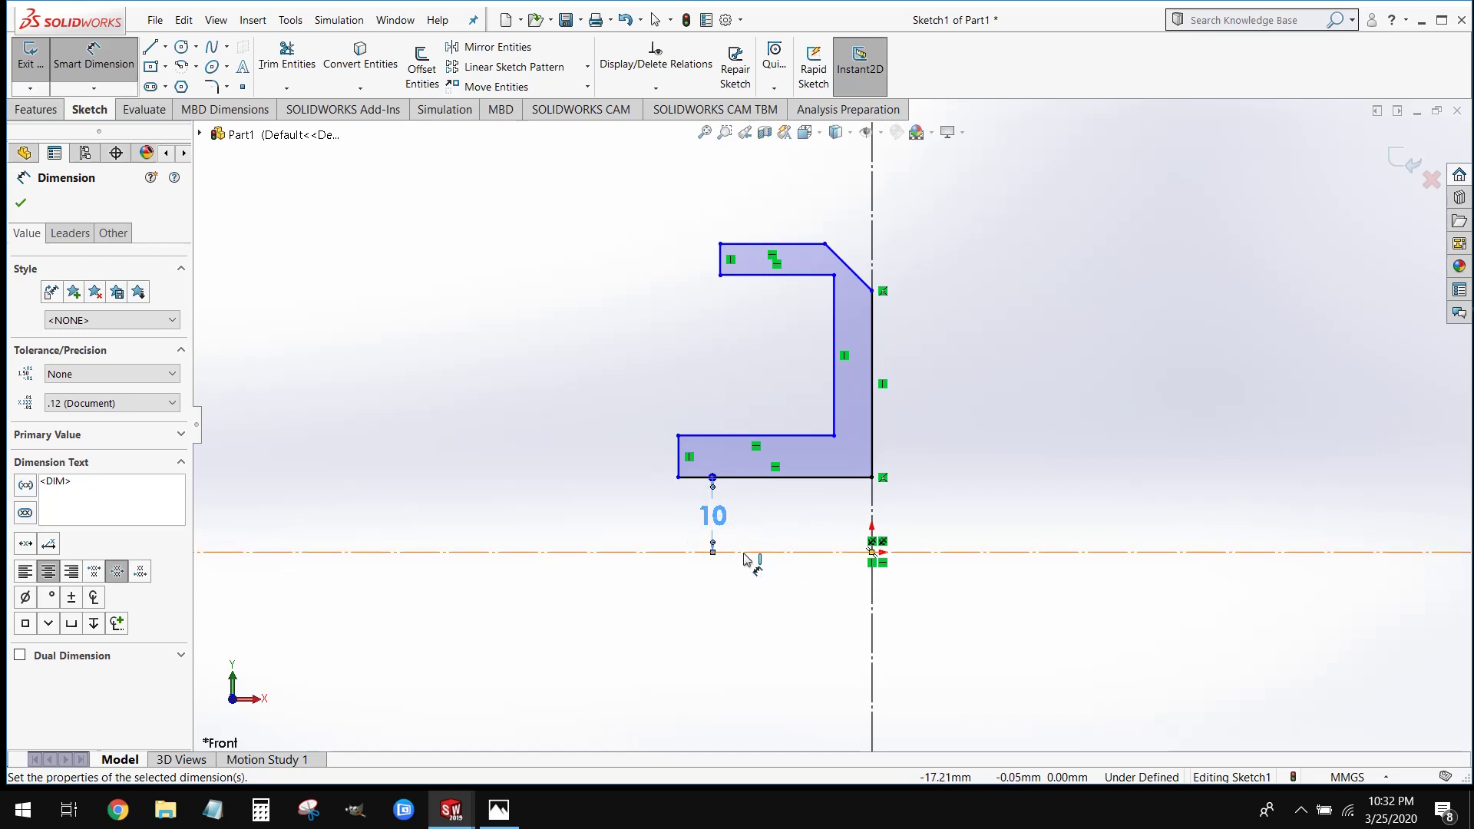
{"action": "left_click", "coordinate": [745, 553]}
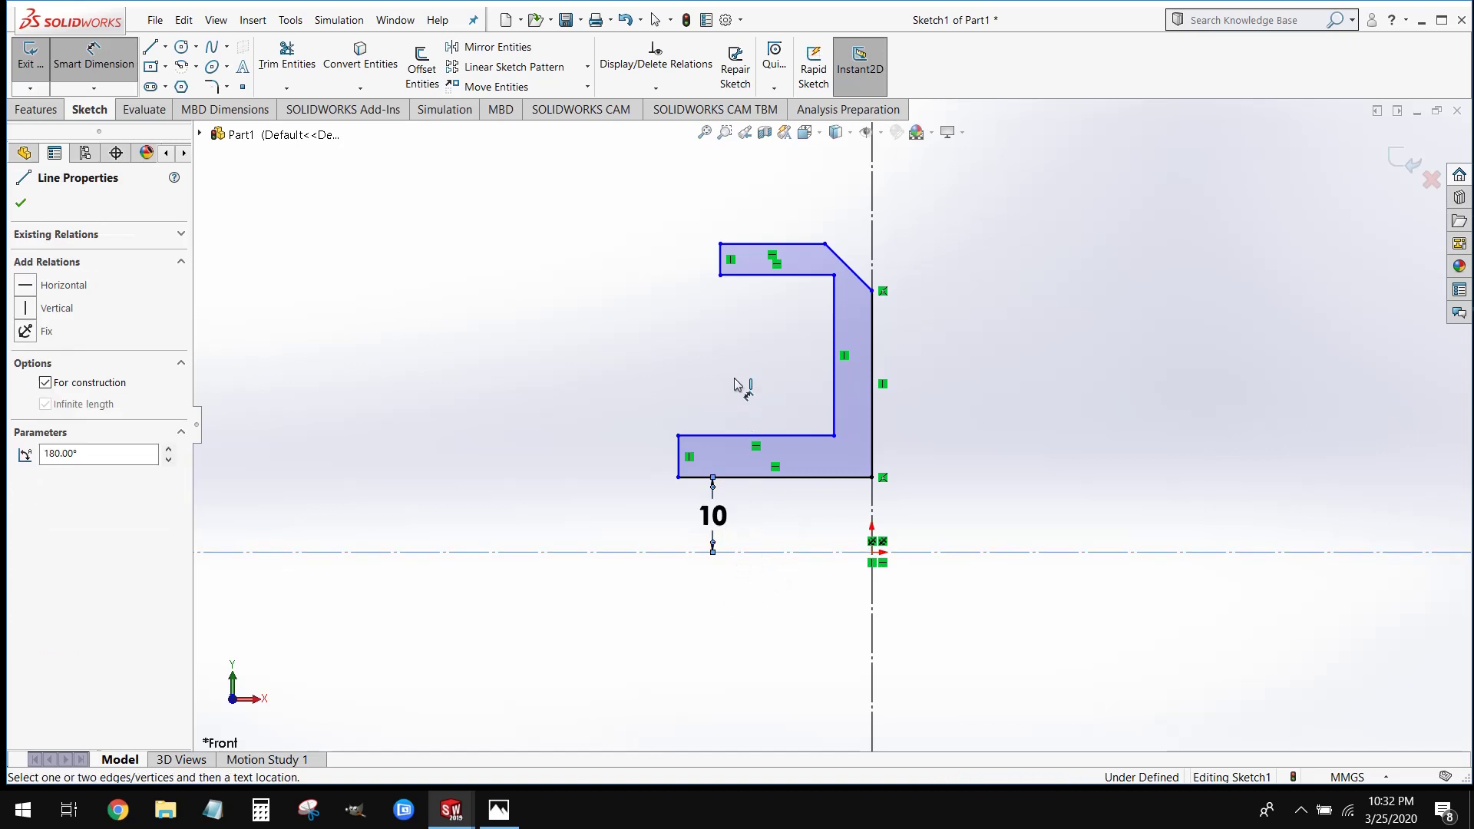
{"action": "left_click", "coordinate": [751, 241]}
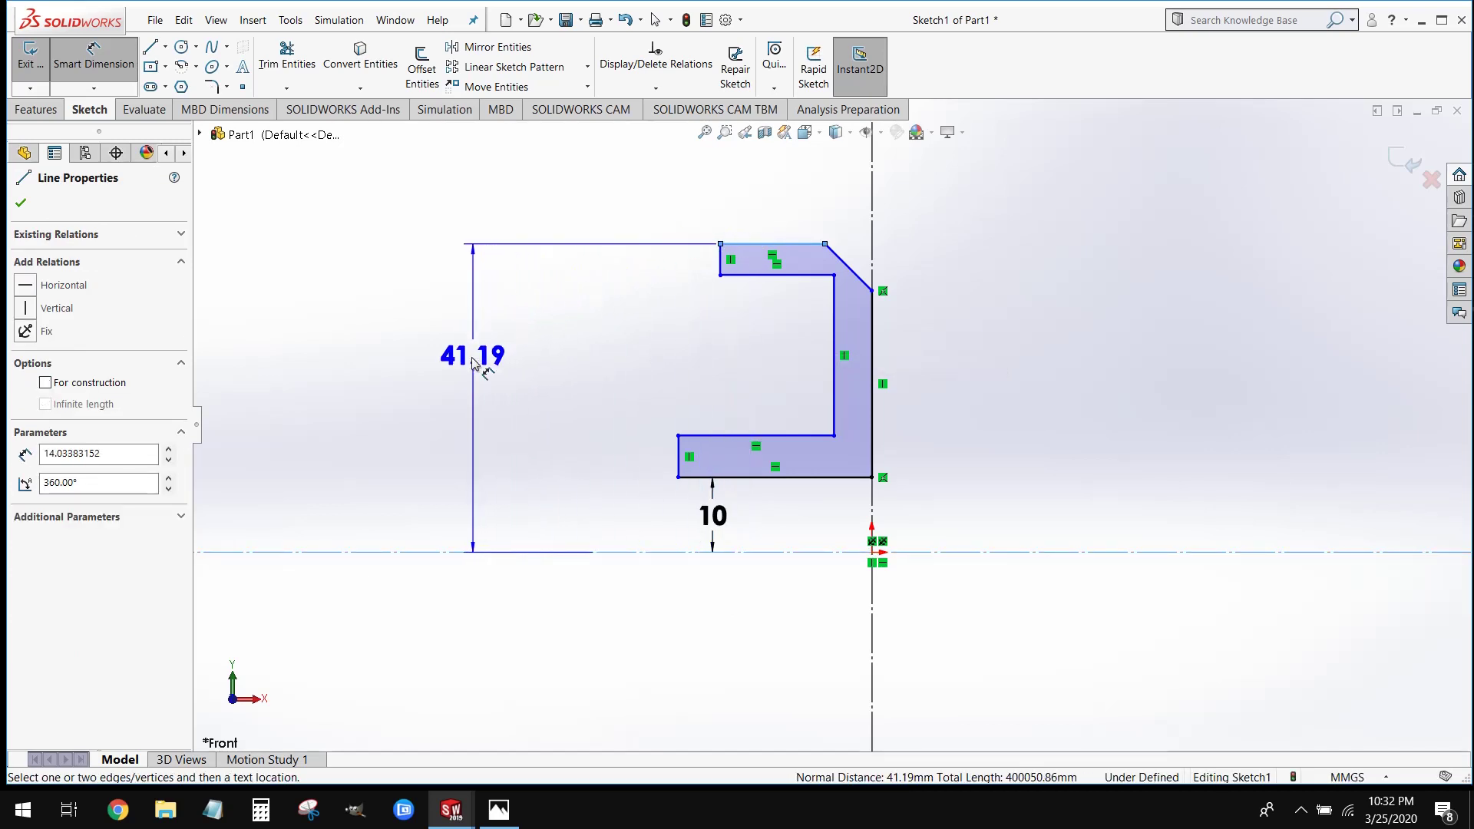
{"action": "left_click", "coordinate": [470, 367]}
{"action": "type", "text": "50"}
{"action": "key", "text": "Return"}
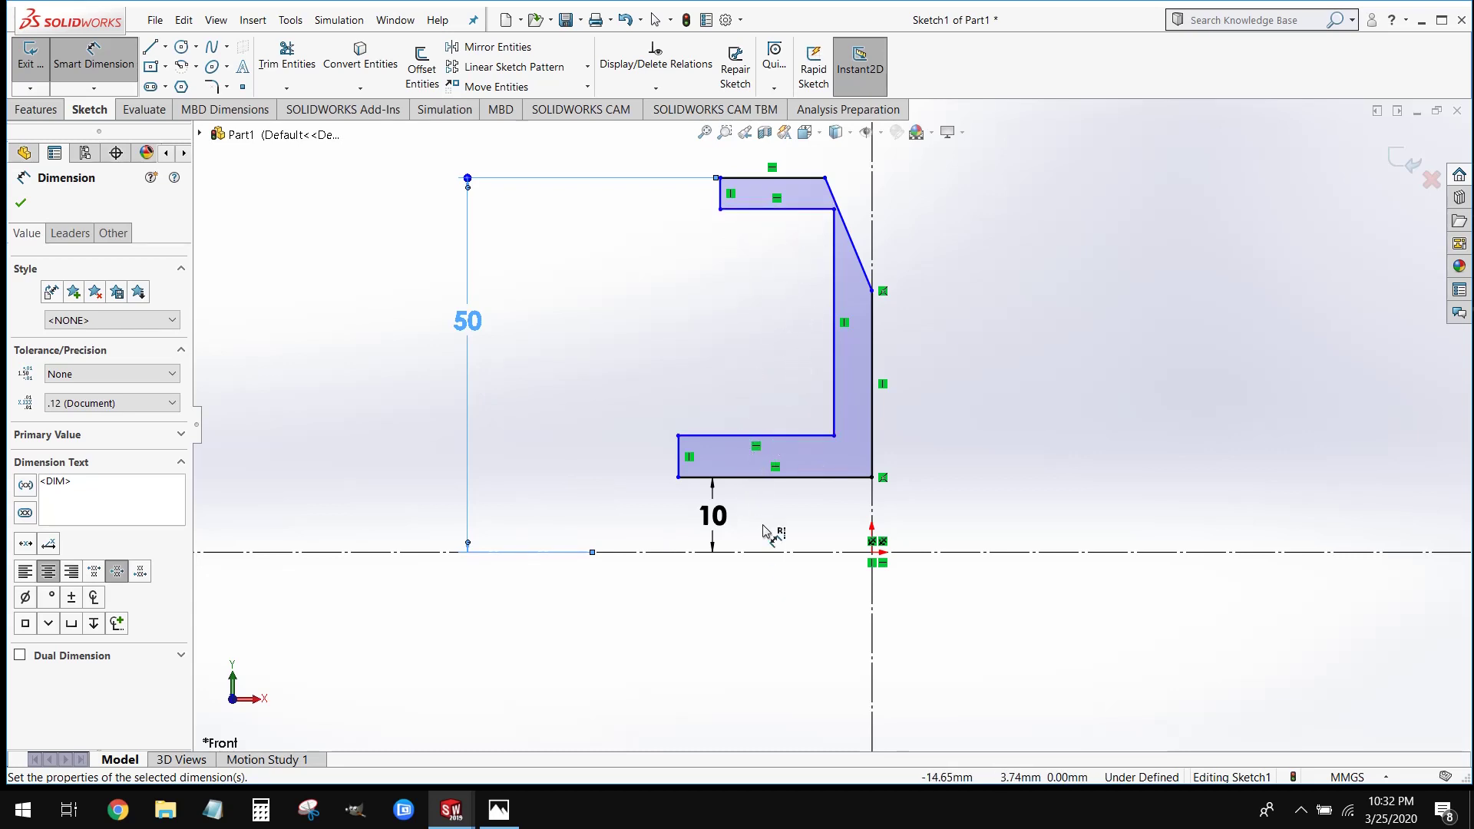
Dimension the distance from the horizontal centerline to the rim's inner edge as 45 mm
{"action": "left_click", "coordinate": [760, 210]}
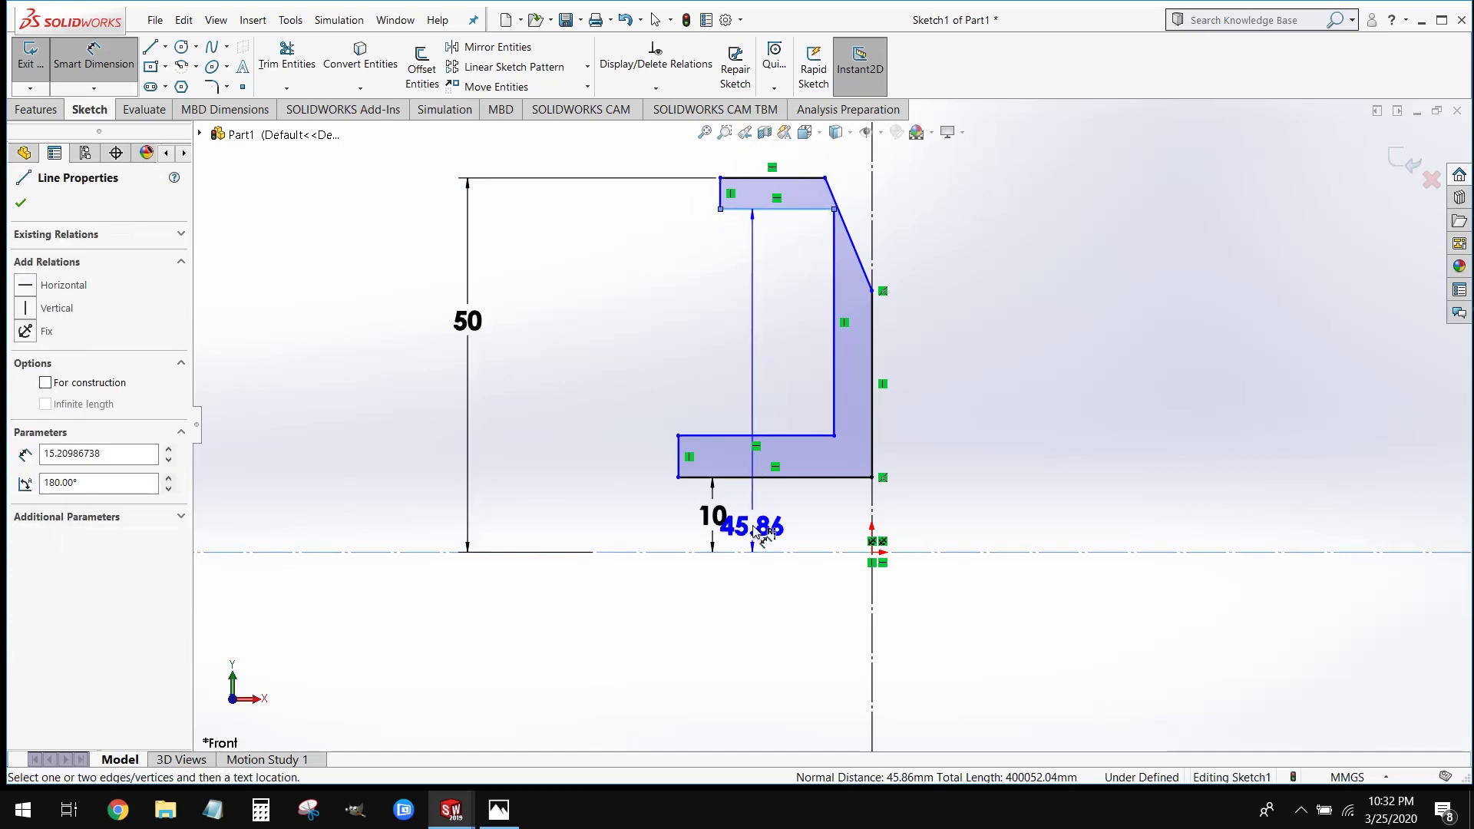
{"action": "left_click", "coordinate": [536, 384]}
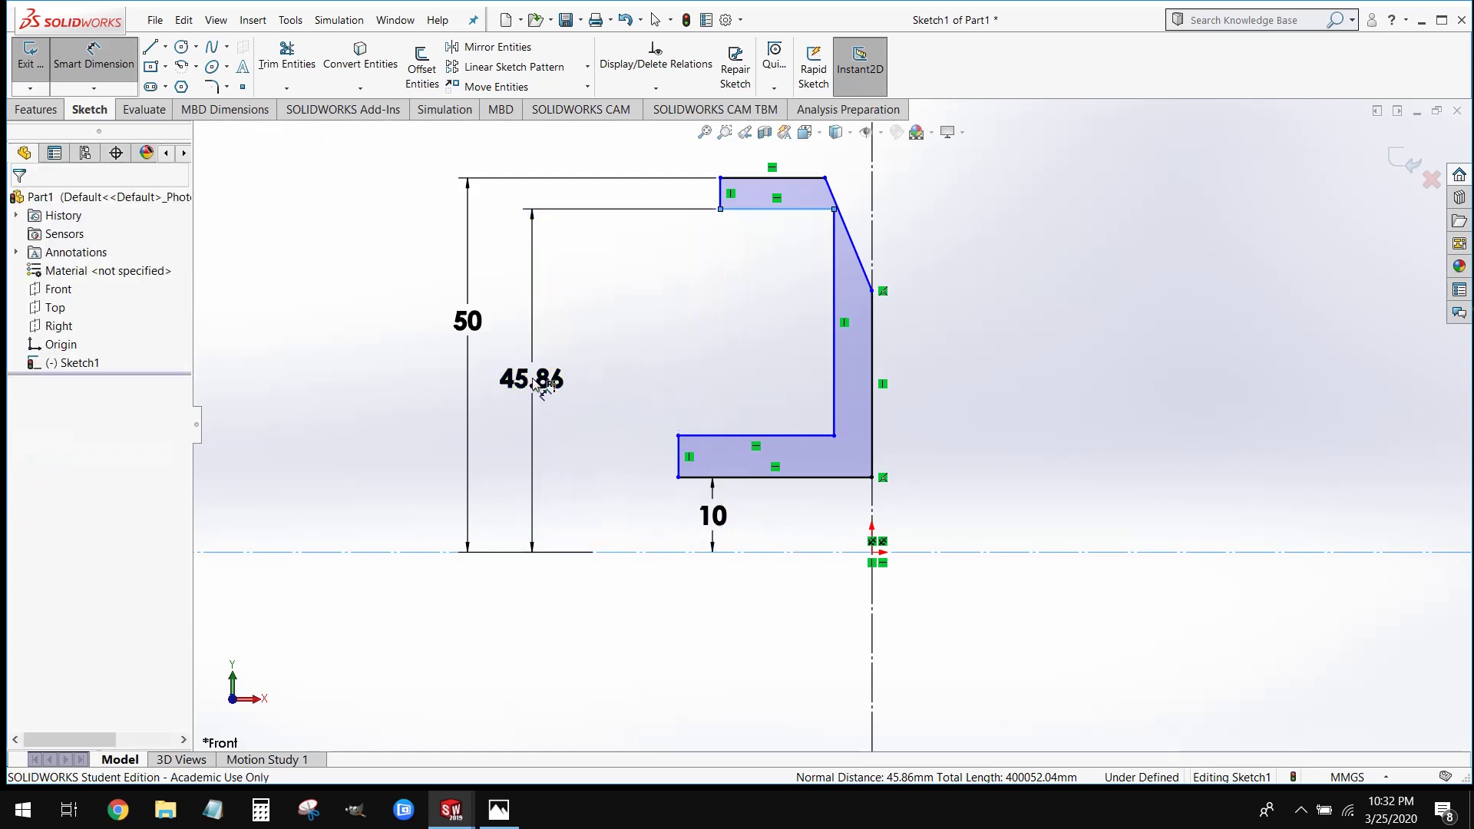
{"action": "type", "text": "45"}
{"action": "key", "text": "Return"}
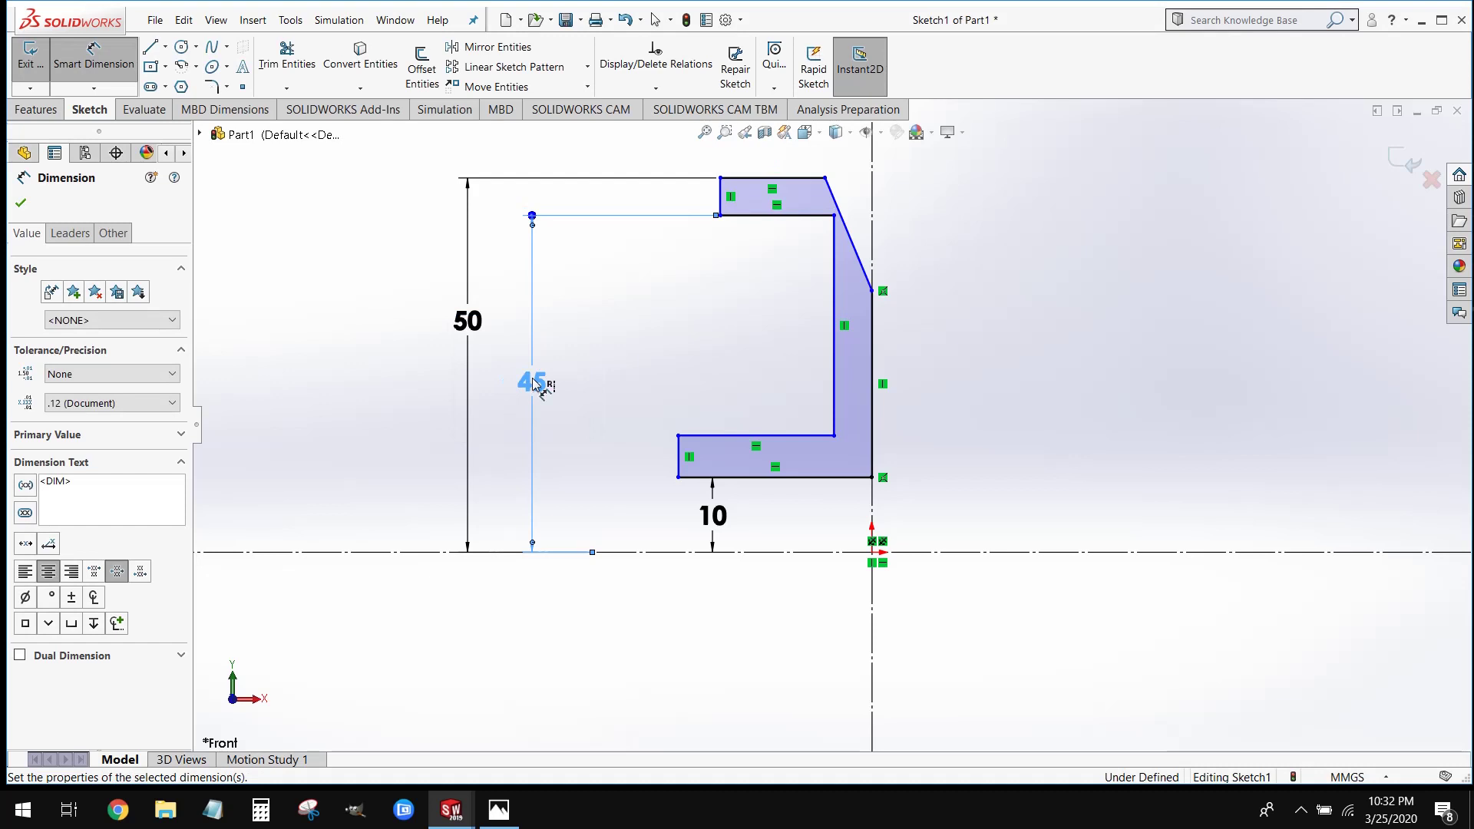
Dimension the distance from the horizontal centerline to the hub's upper edge as 17.50 mm
{"action": "key", "text": "g"}
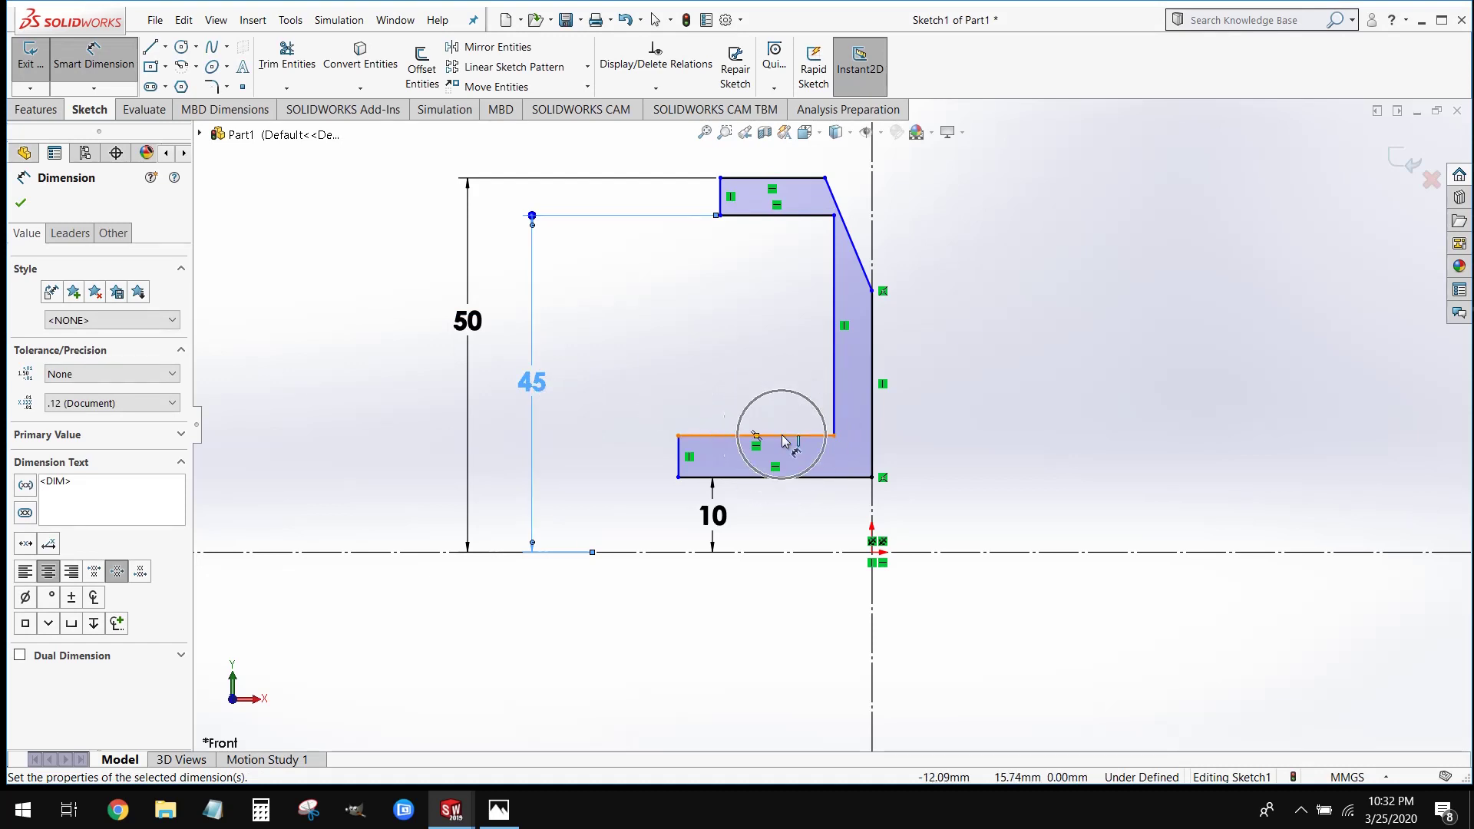
{"action": "left_click", "coordinate": [787, 436]}
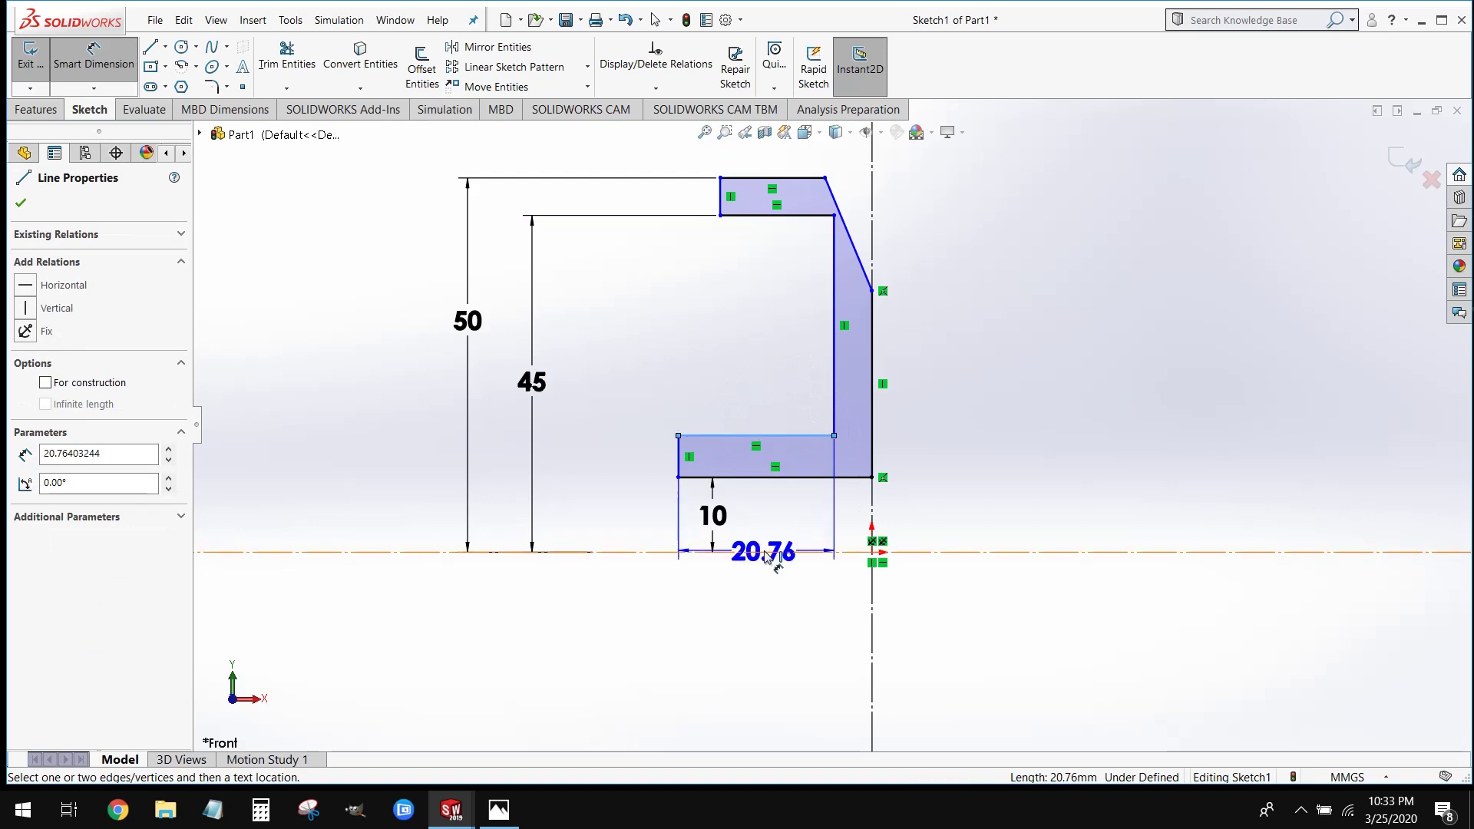
{"action": "left_click", "coordinate": [777, 552]}
{"action": "left_click", "coordinate": [598, 486]}
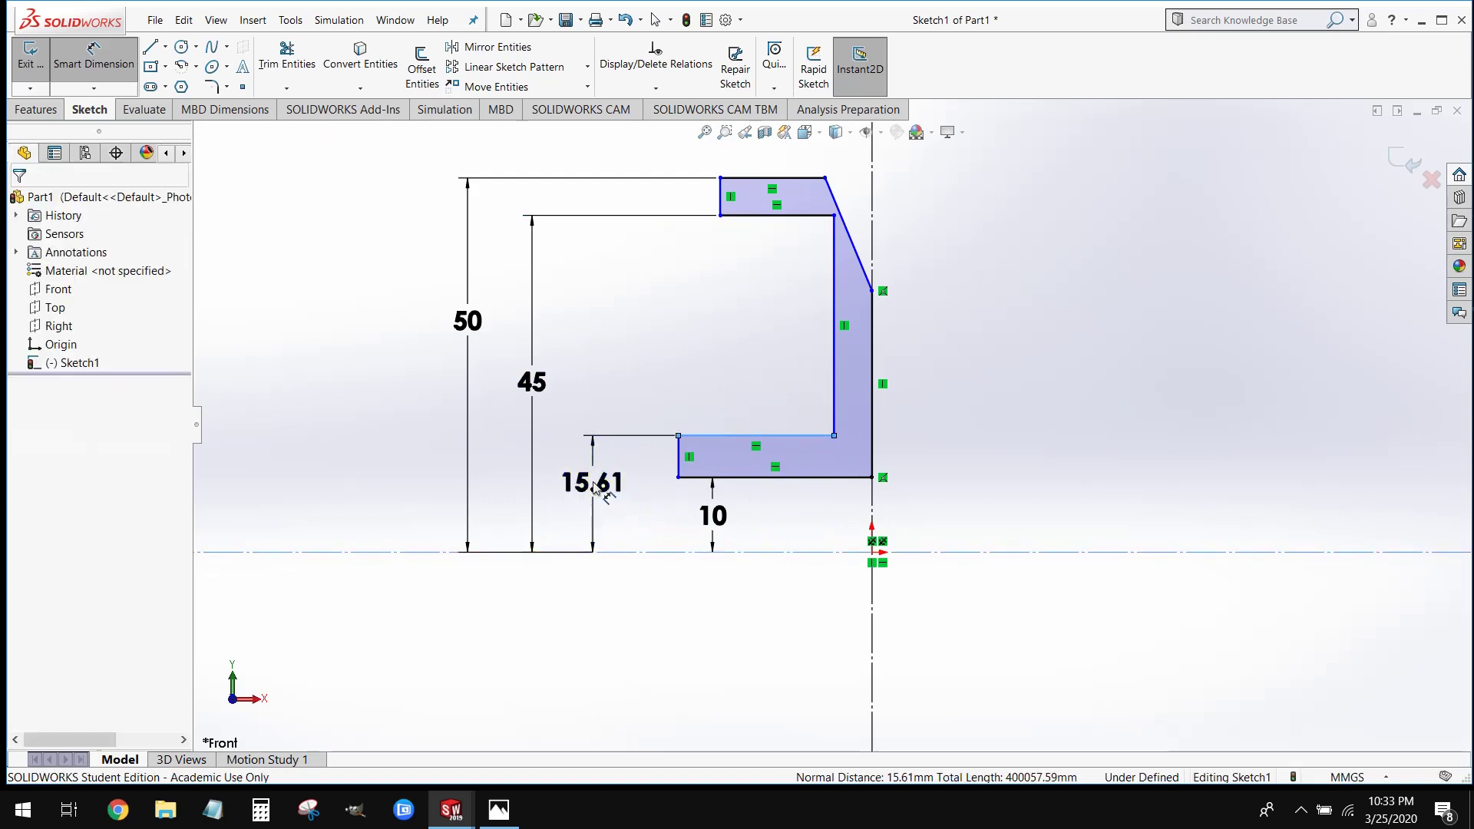
{"action": "type", "text": "15.61"}
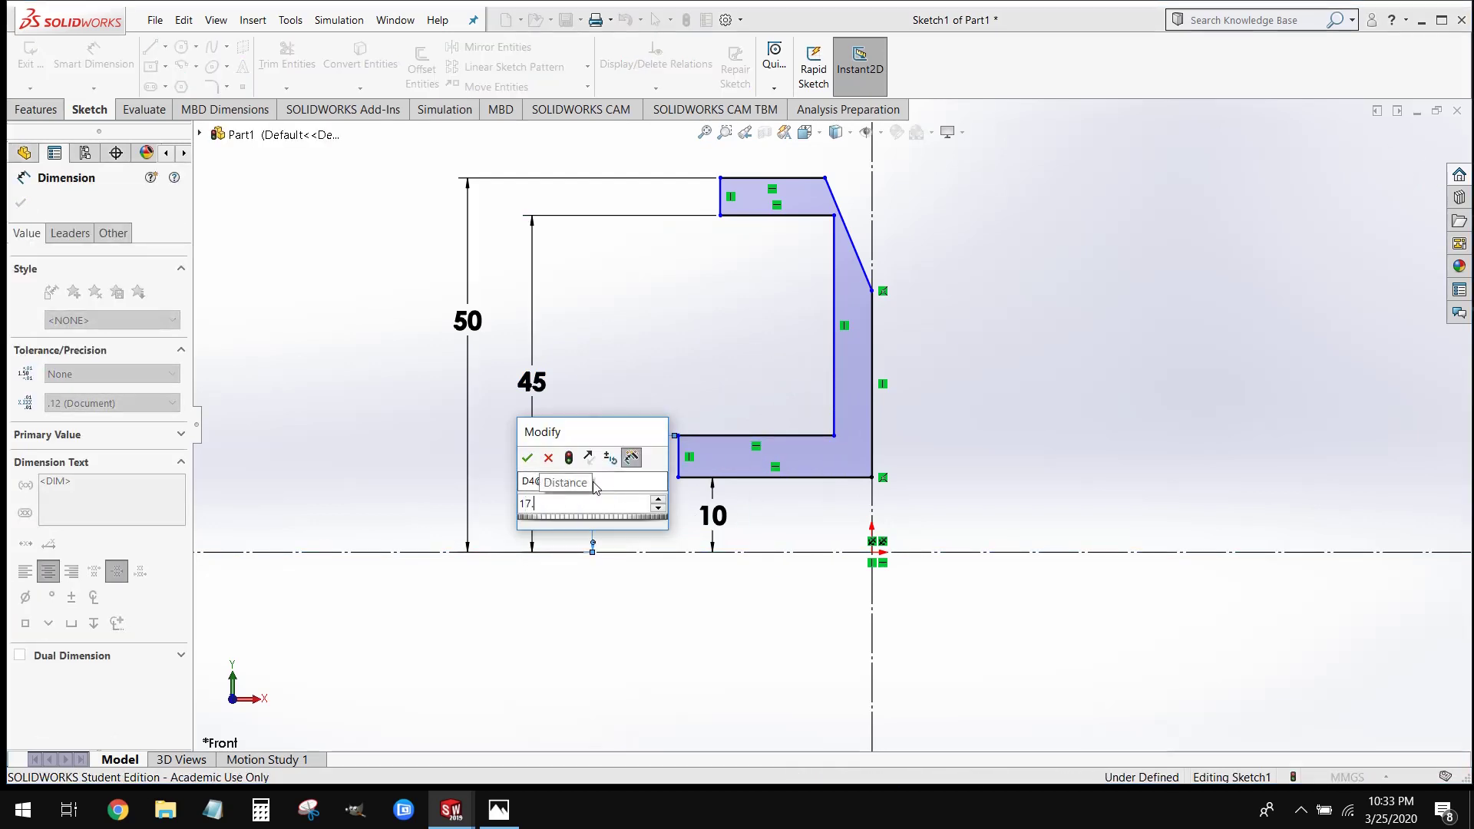
{"action": "key", "text": "Return"}
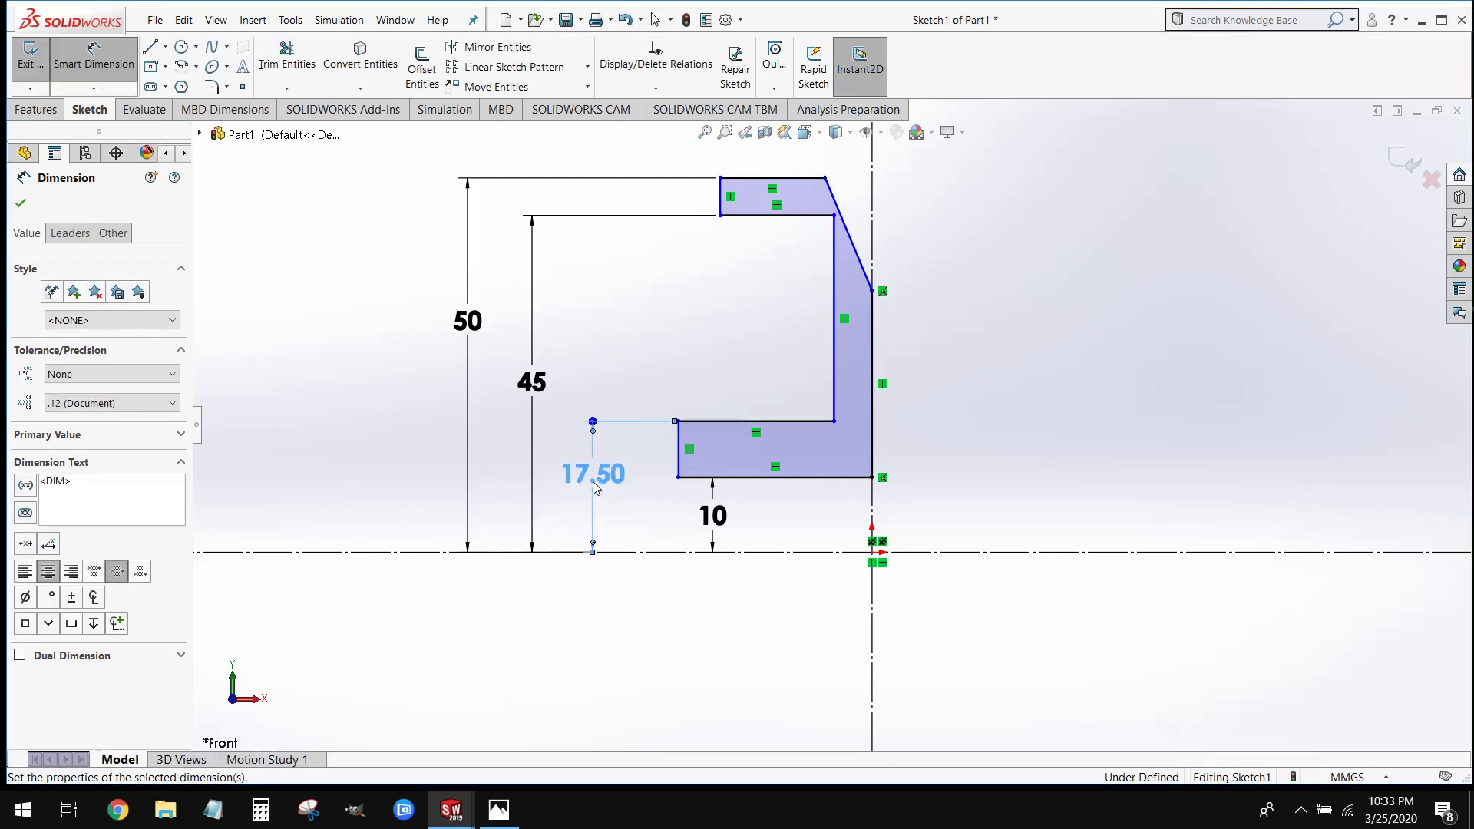
{"action": "left_click", "coordinate": [1072, 449]}
Dimension the hub's width from its left end to the profile's vertical closing line as 25 mm
{"action": "scroll", "coordinate": [961, 313], "scroll_direction": "up", "scroll_amount": 1}
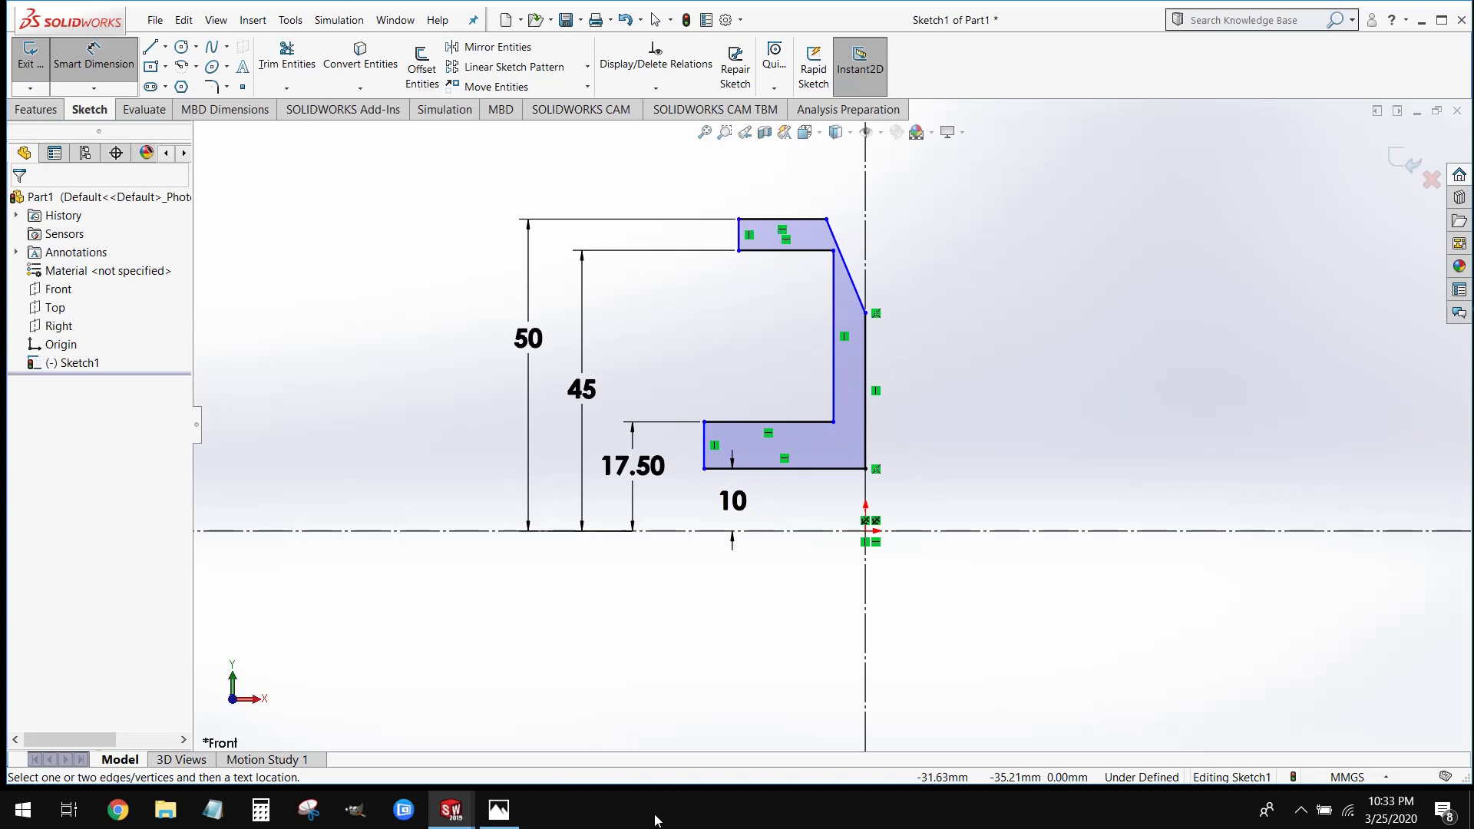
{"action": "scroll", "coordinate": [862, 445], "scroll_direction": "down", "scroll_amount": 5}
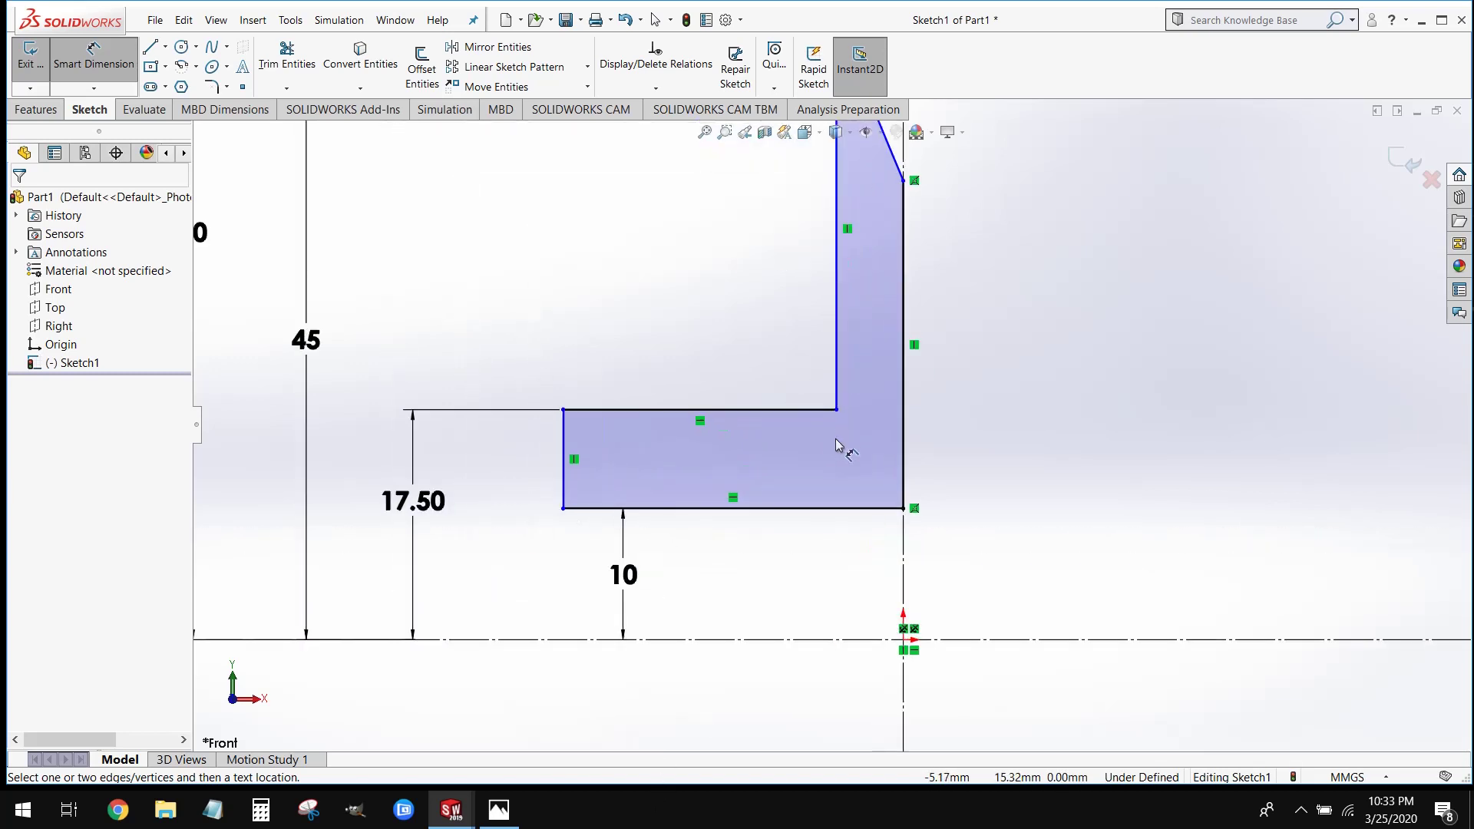
{"action": "left_click", "coordinate": [563, 453]}
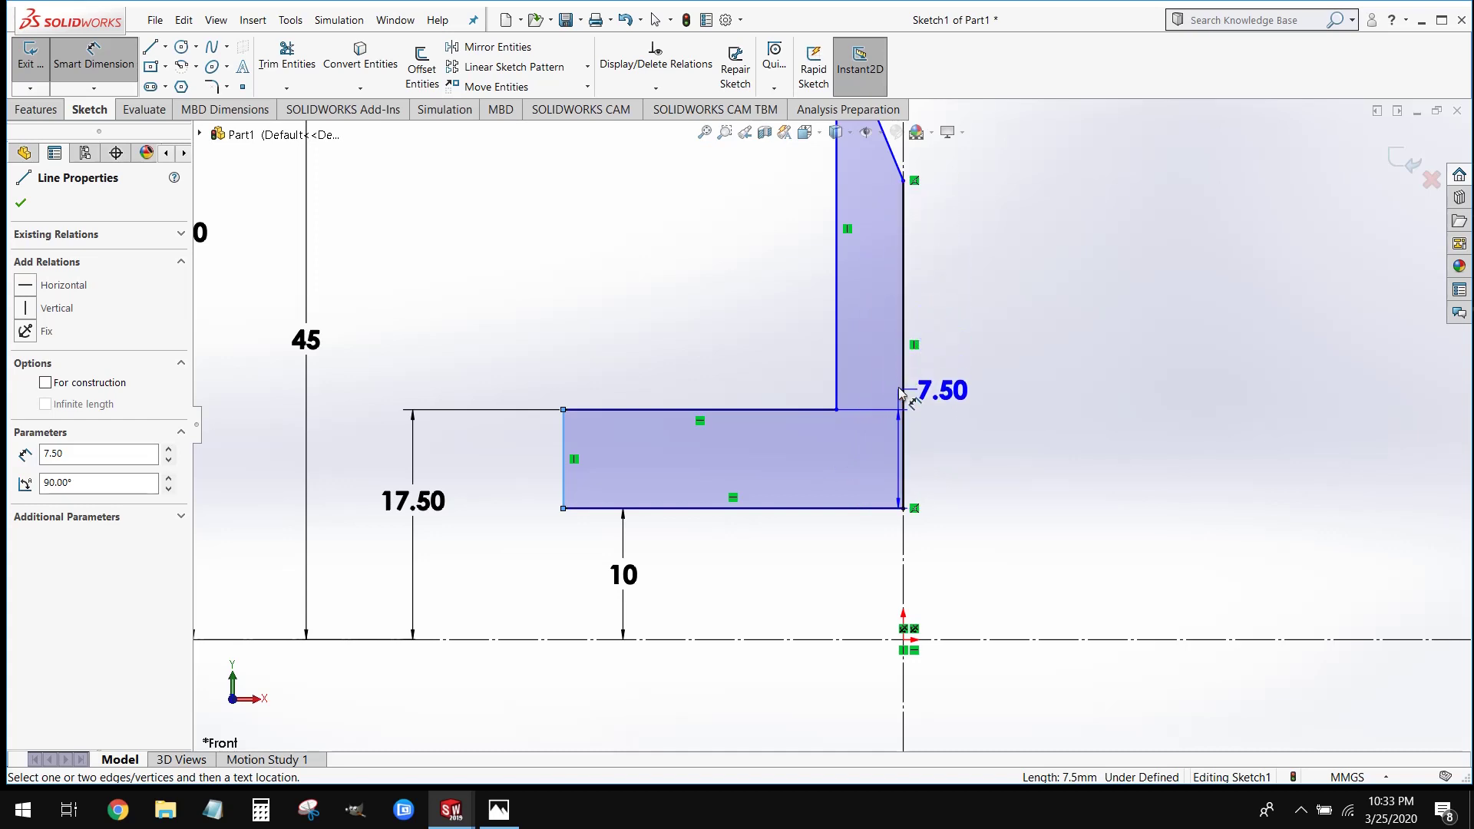
{"action": "left_click", "coordinate": [903, 427]}
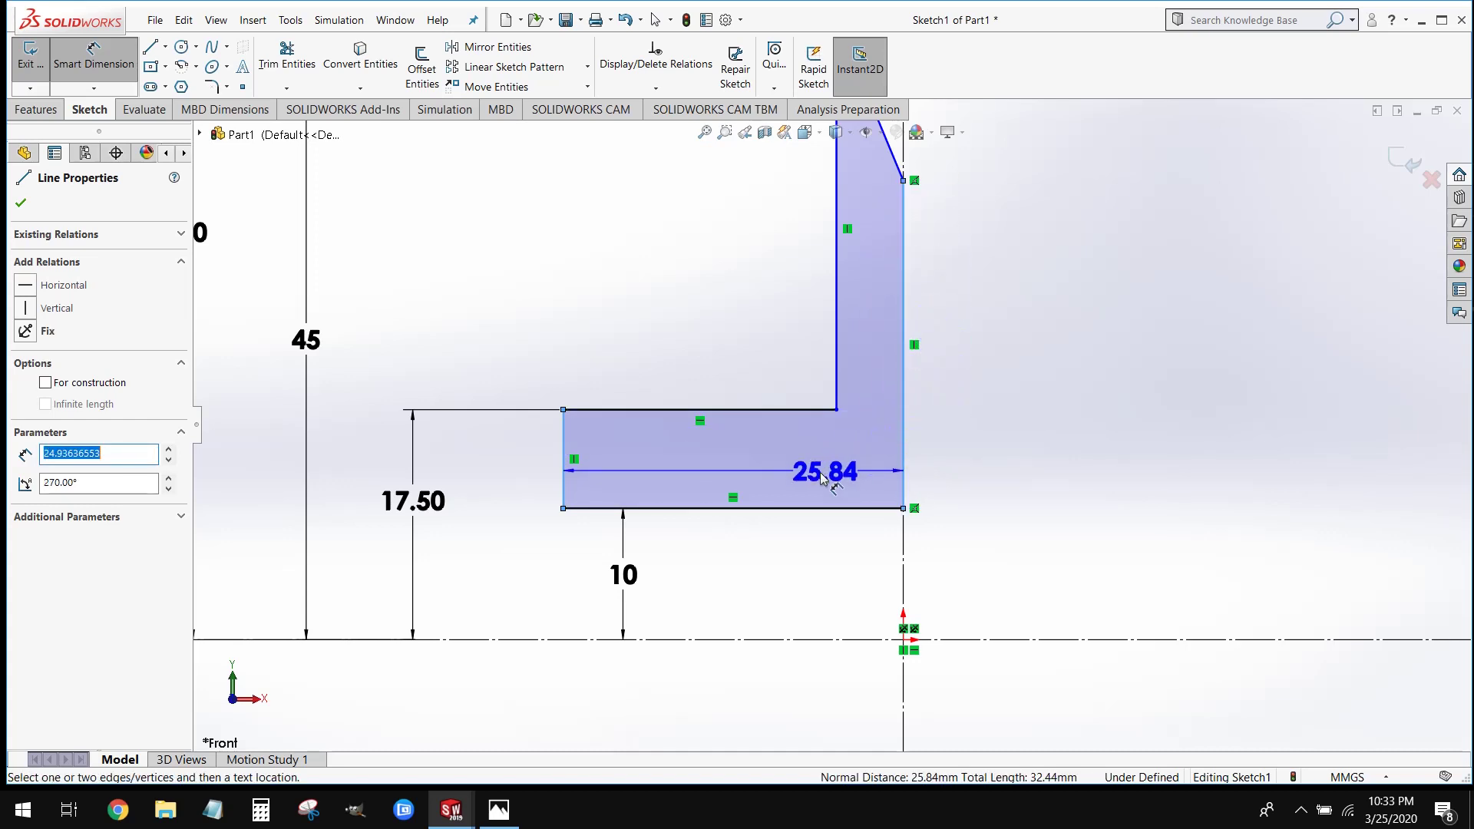
{"action": "left_click", "coordinate": [725, 462]}
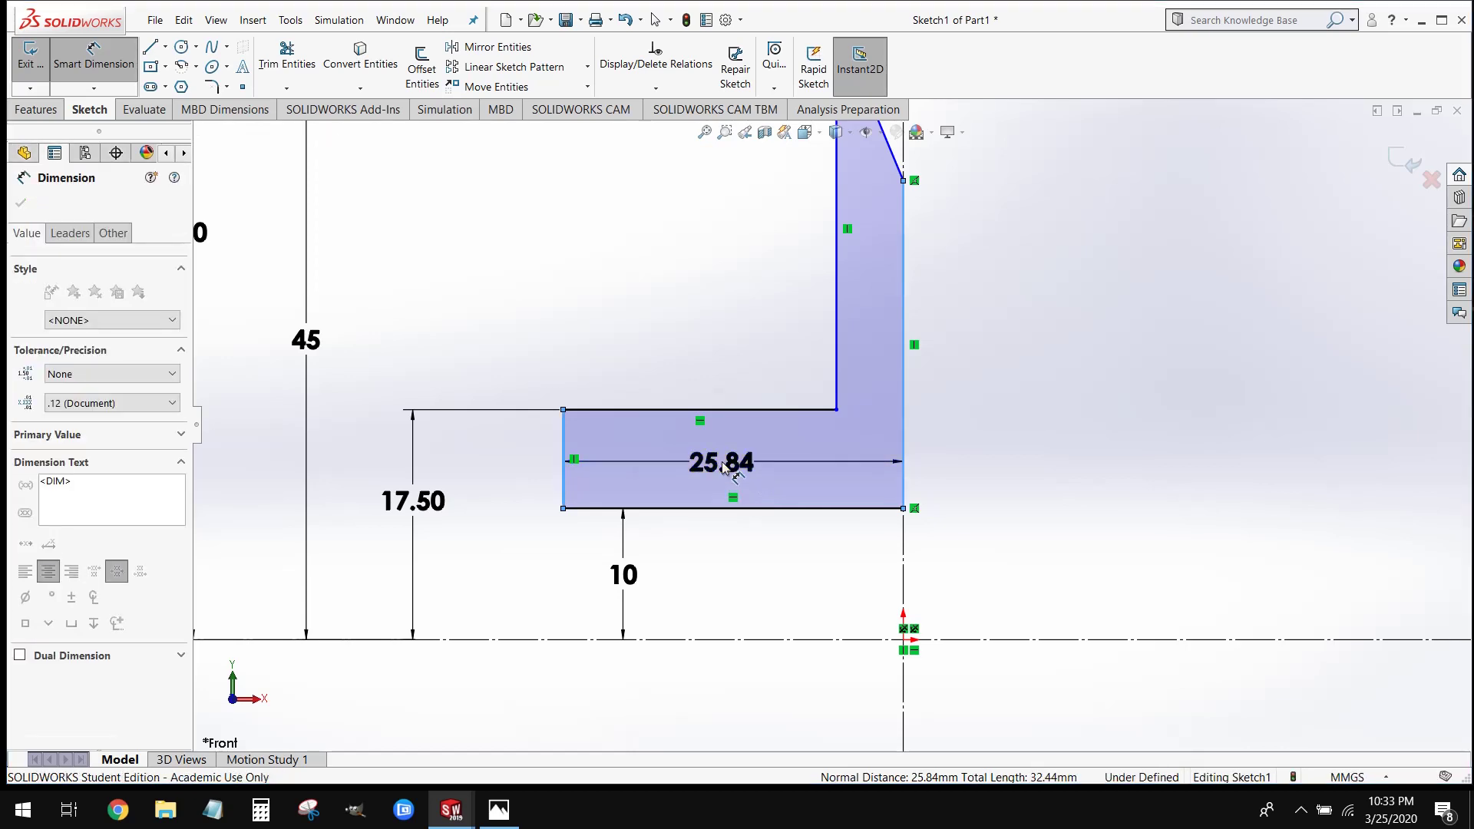
{"action": "type", "text": "25"}
{"action": "key", "text": "Return"}
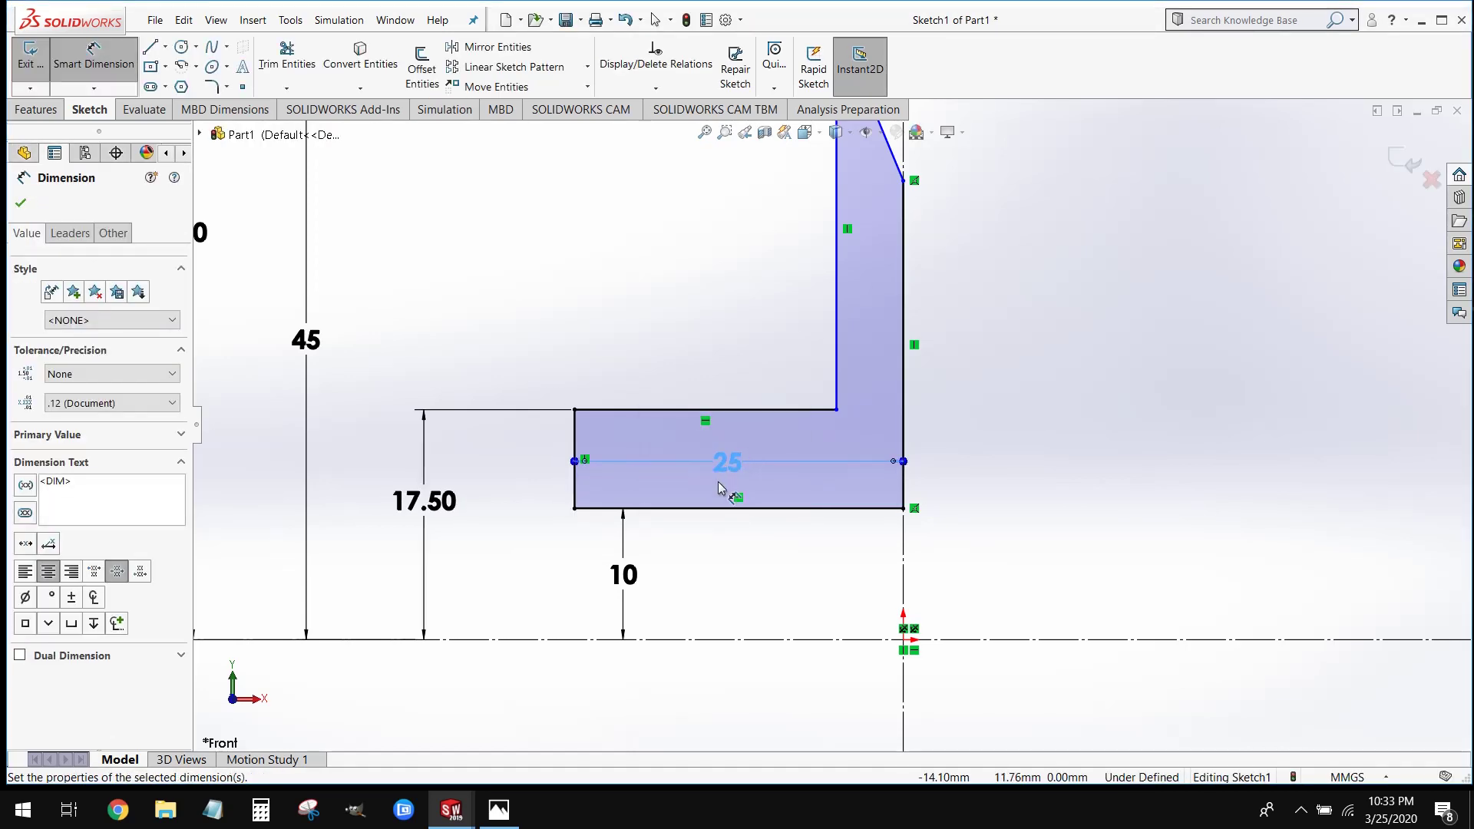
{"action": "left_click", "coordinate": [1029, 499]}
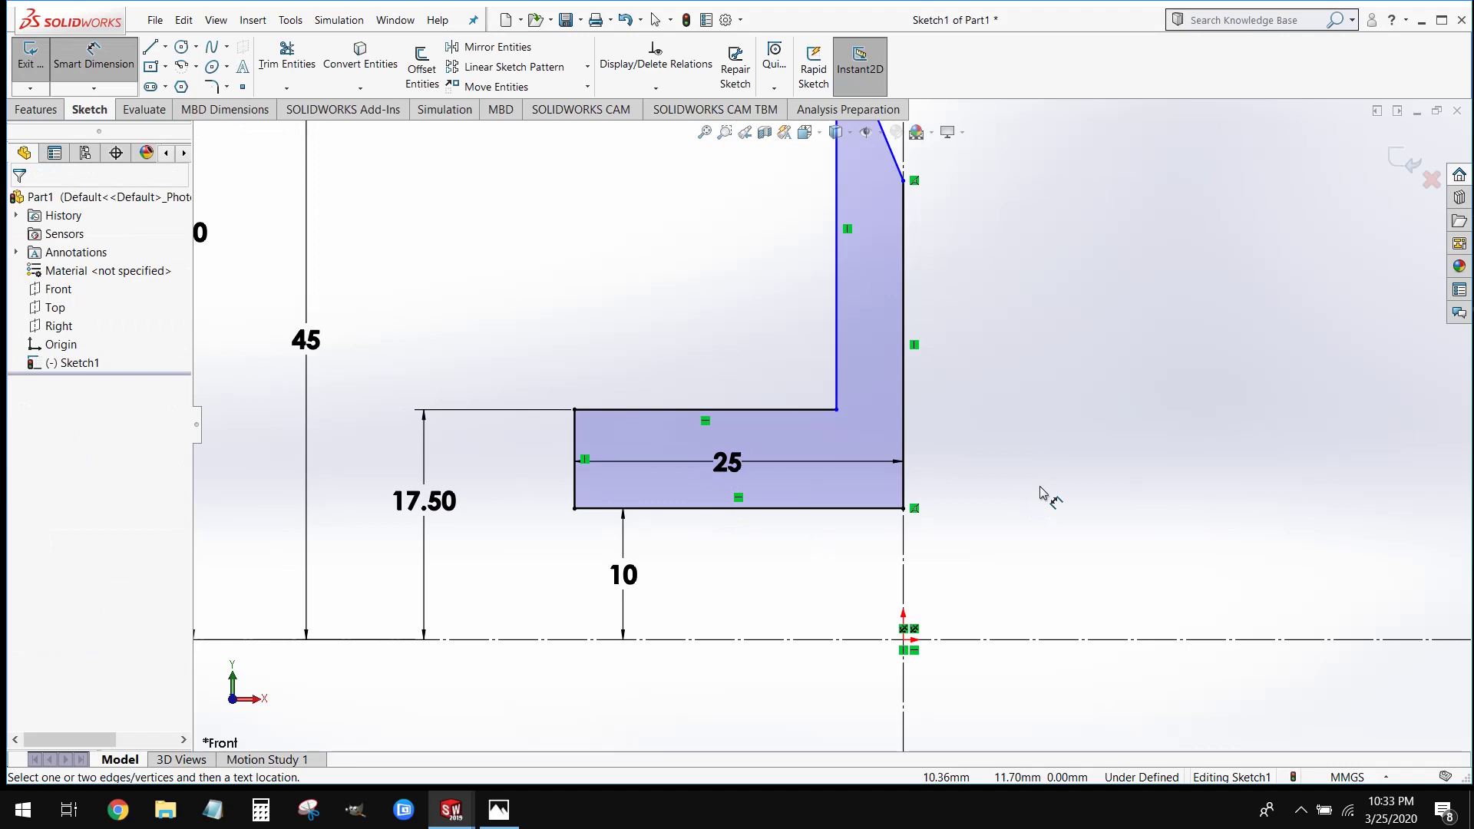
Dimension the web's half-thickness, starting from its left vertical edge
{"action": "scroll", "coordinate": [1014, 384], "scroll_direction": "up", "scroll_amount": 2}
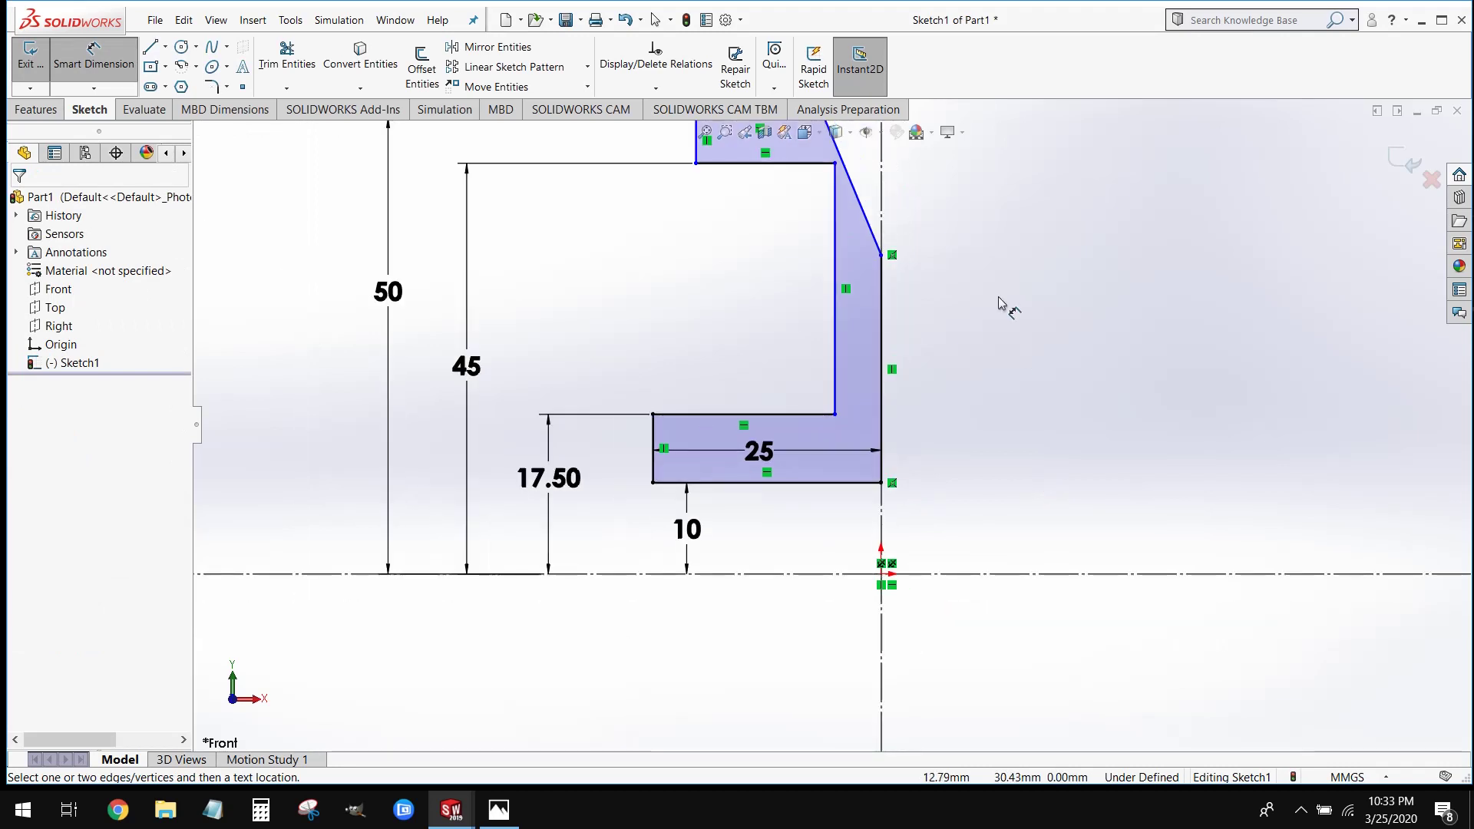
{"action": "scroll", "coordinate": [983, 269], "scroll_direction": "down", "scroll_amount": 2}
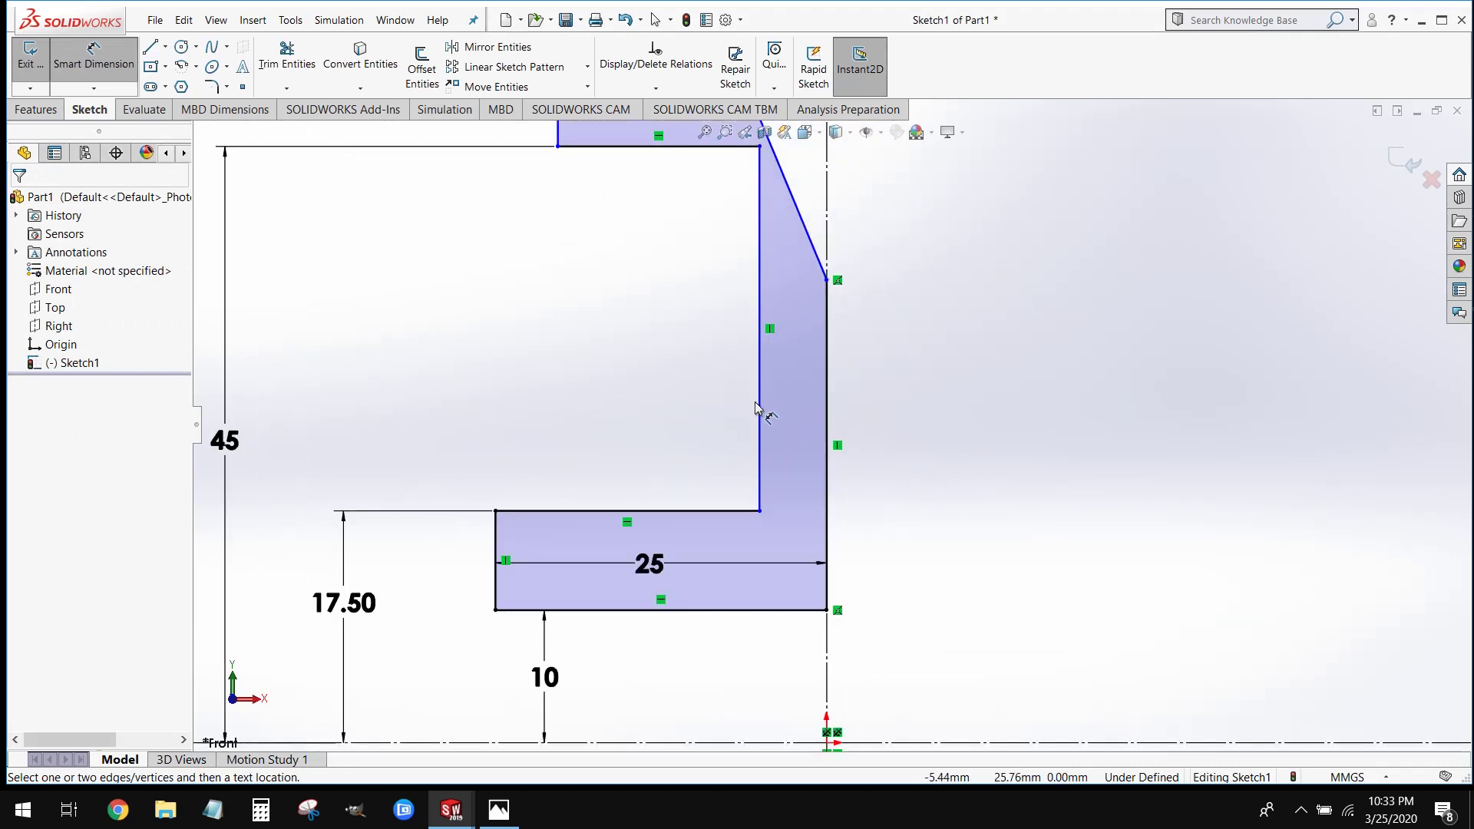
{"action": "left_click", "coordinate": [760, 408]}
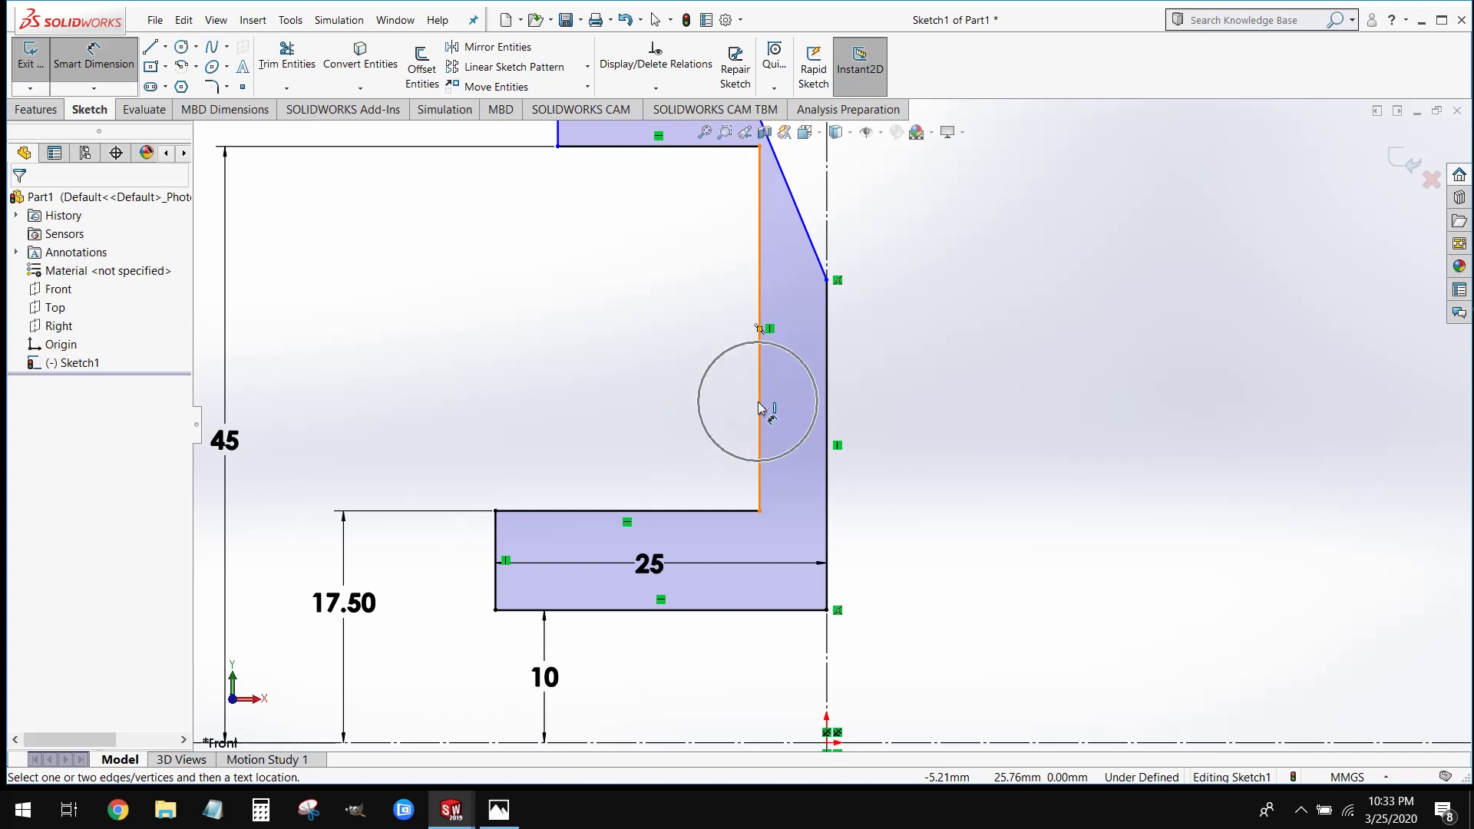